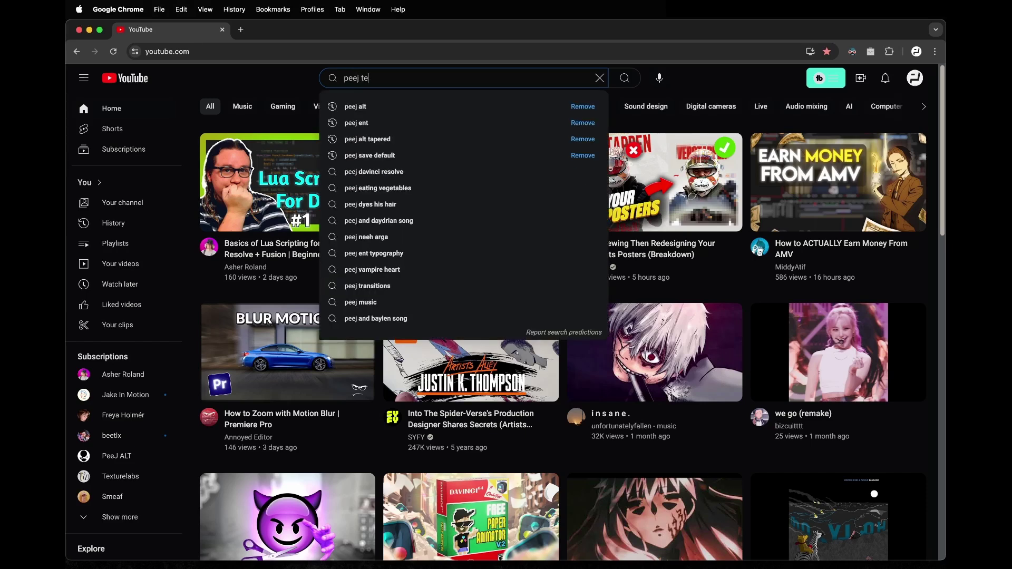
Step: Search YouTube for 'peej tekito' and open the Tekito's Script Installation video
type("kito")
key("Return")
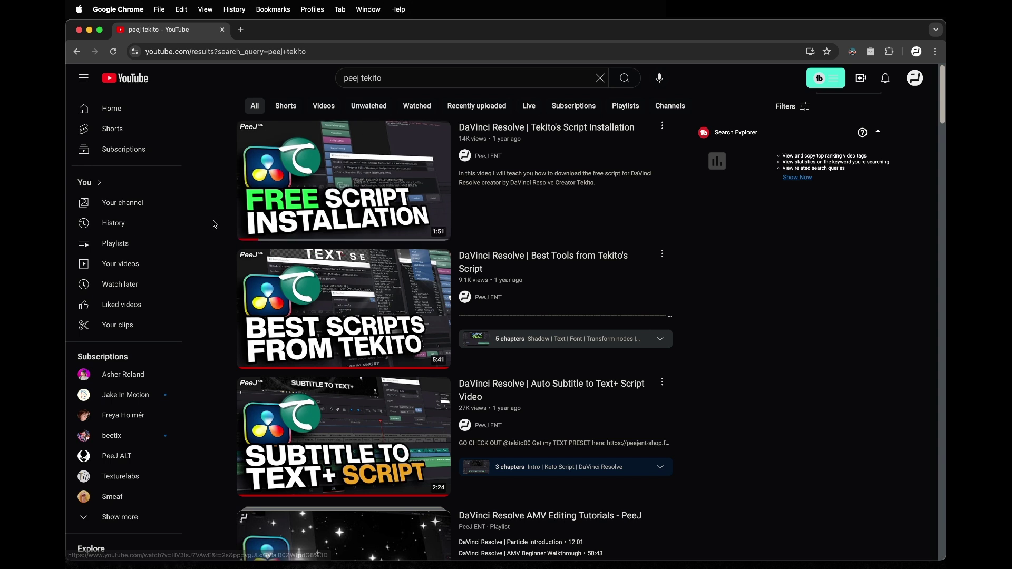
left_click(414, 215)
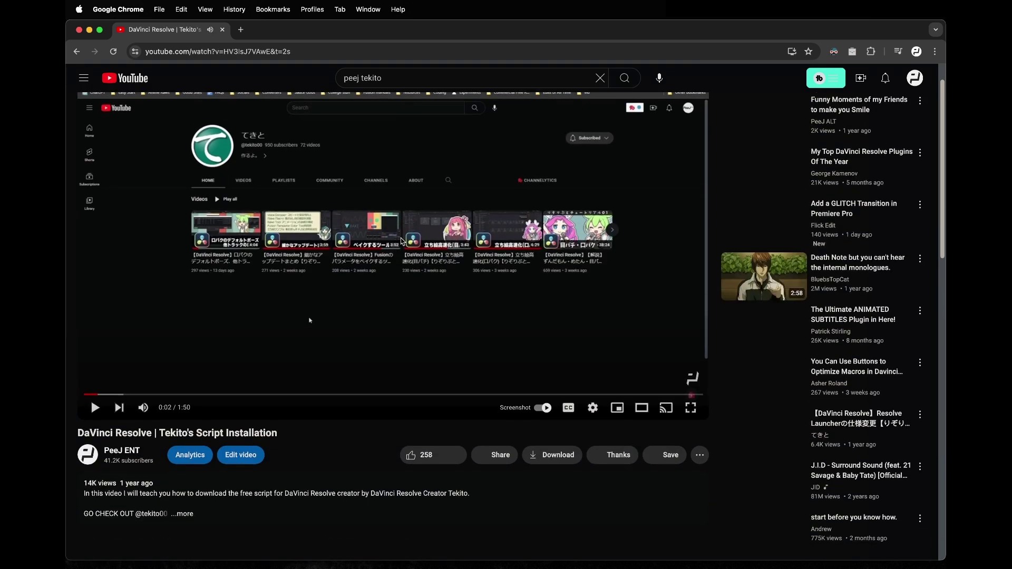
scroll(403, 240, "down", 3)
scroll(402, 241, "down", 2)
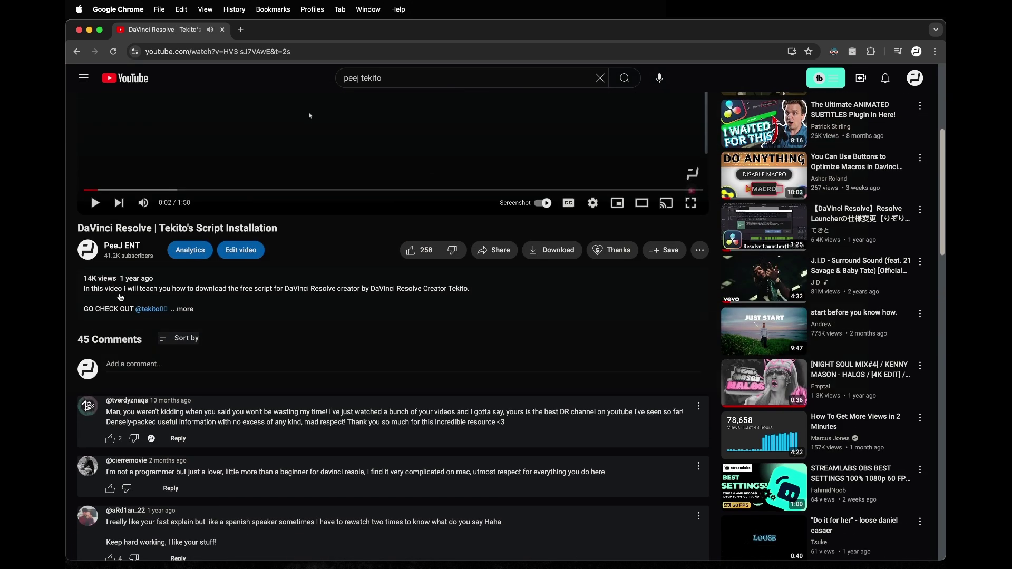
left_click(150, 309)
scroll(346, 285, "down", 1)
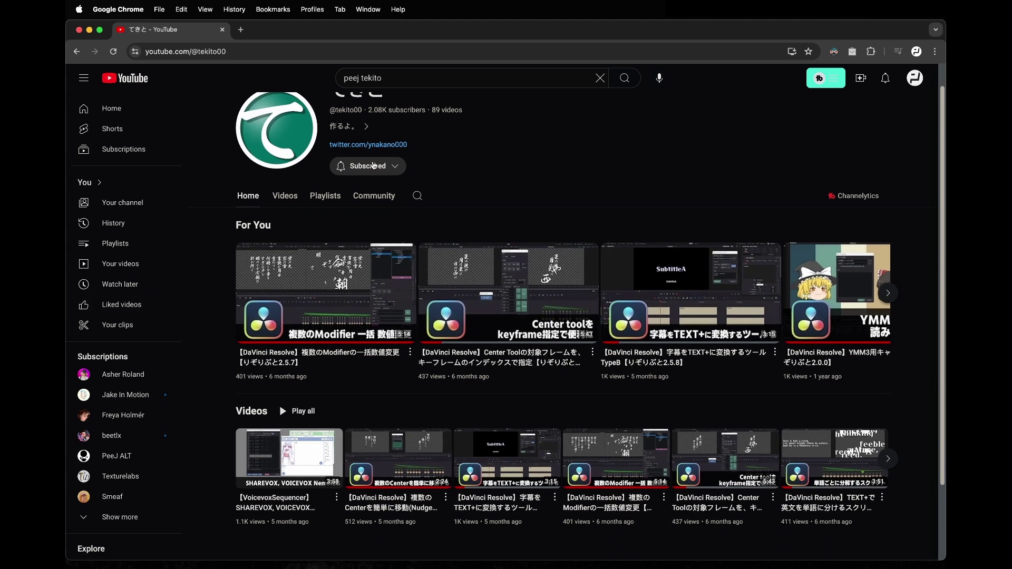
scroll(346, 285, "down", 2)
left_click(285, 147)
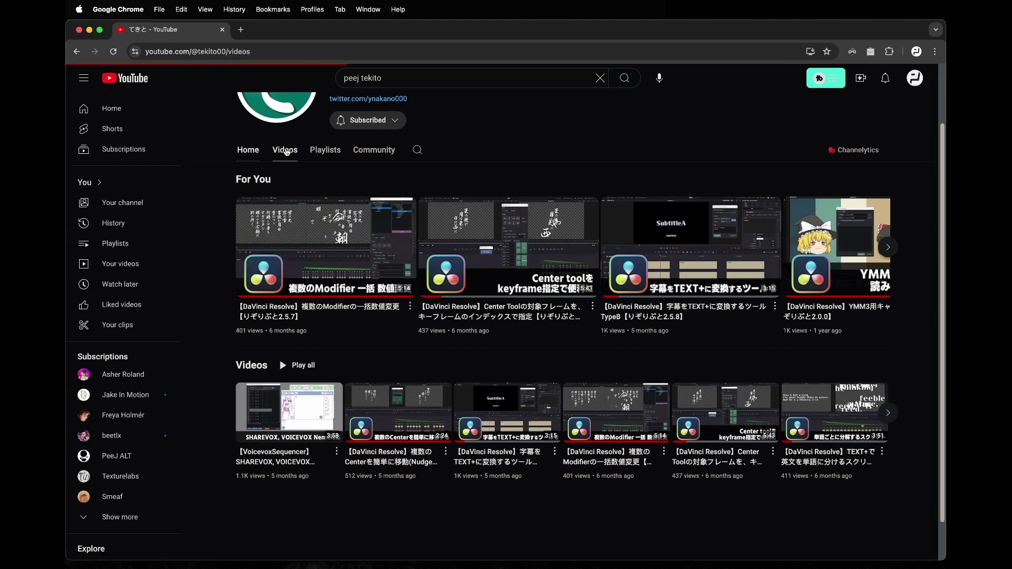
scroll(603, 226, "down", 4)
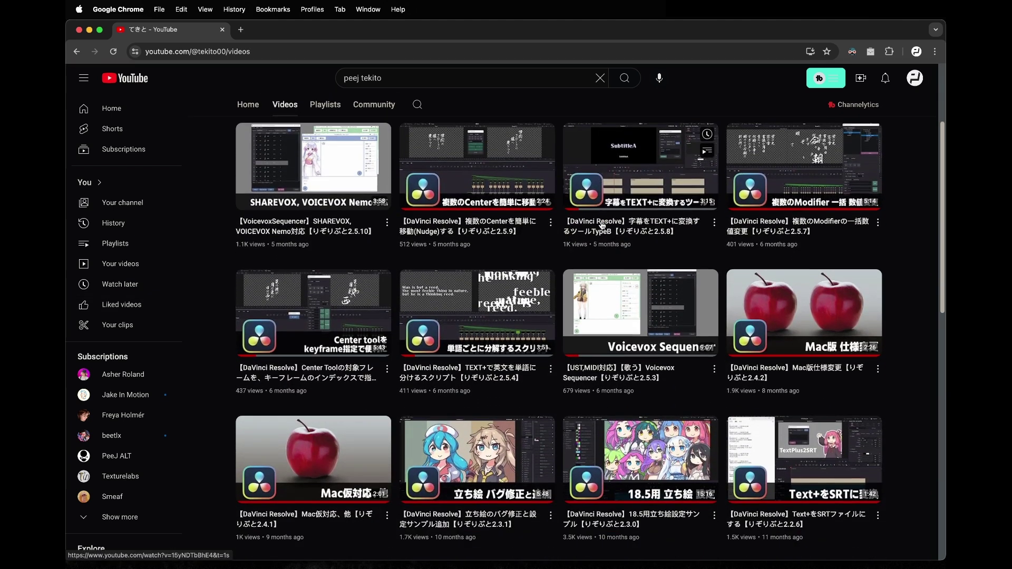
Step: Open the Mac版仕様変更 video in theater mode and expand its description to reveal the download link
left_click(801, 316)
key("t")
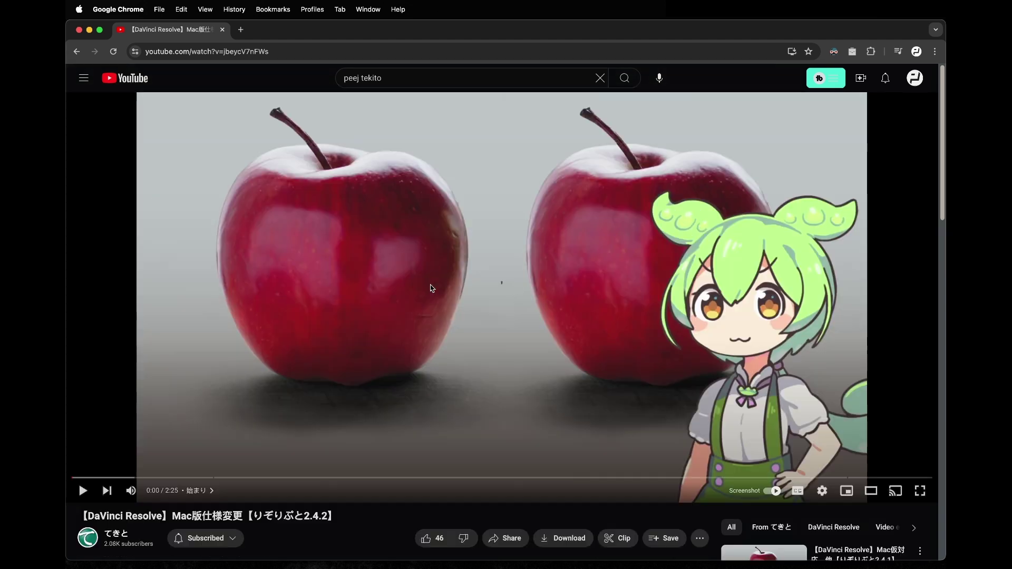
scroll(431, 288, "down", 3)
scroll(430, 288, "down", 2)
left_click(211, 339)
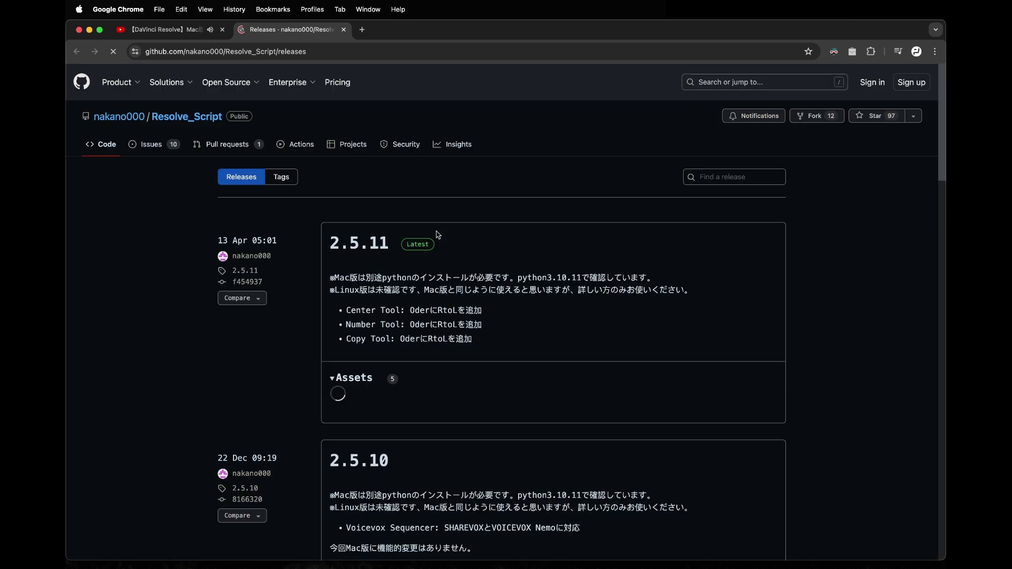
Step: Save Resolve_Script2.5.11_mac.zip from the 2.5.11 release assets to Downloads
scroll(437, 235, "down", 5)
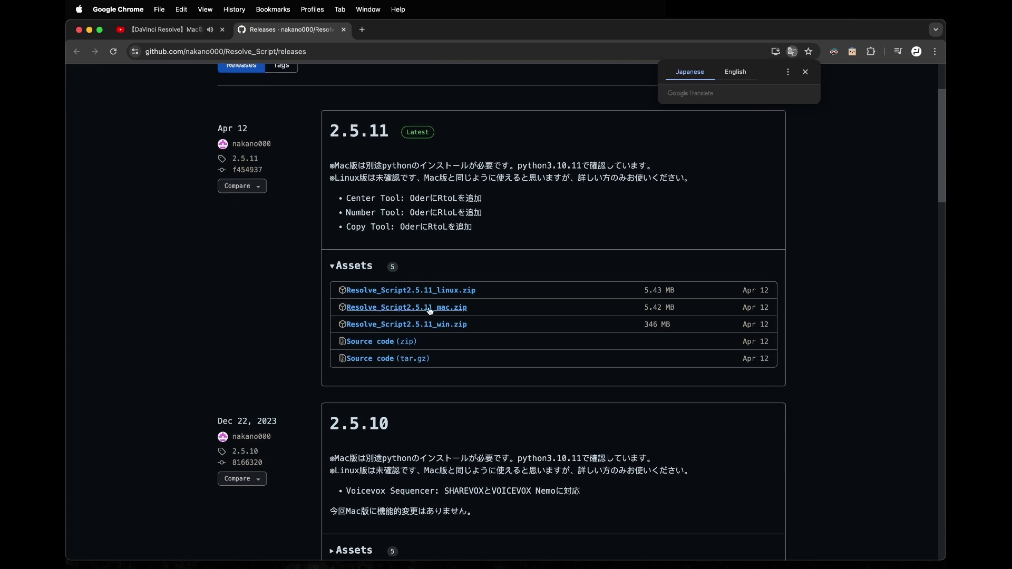
left_click(430, 310)
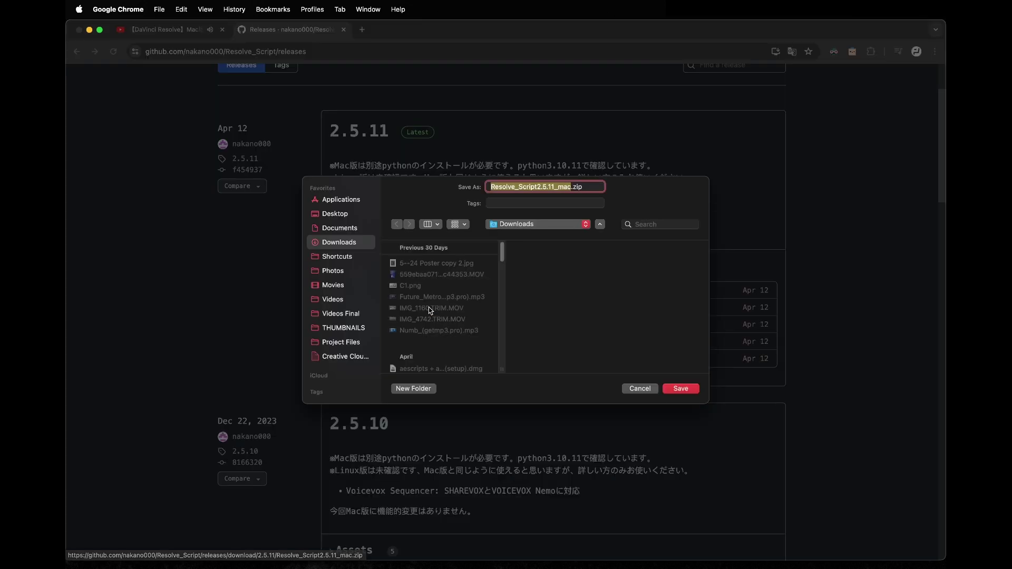
left_click(685, 389)
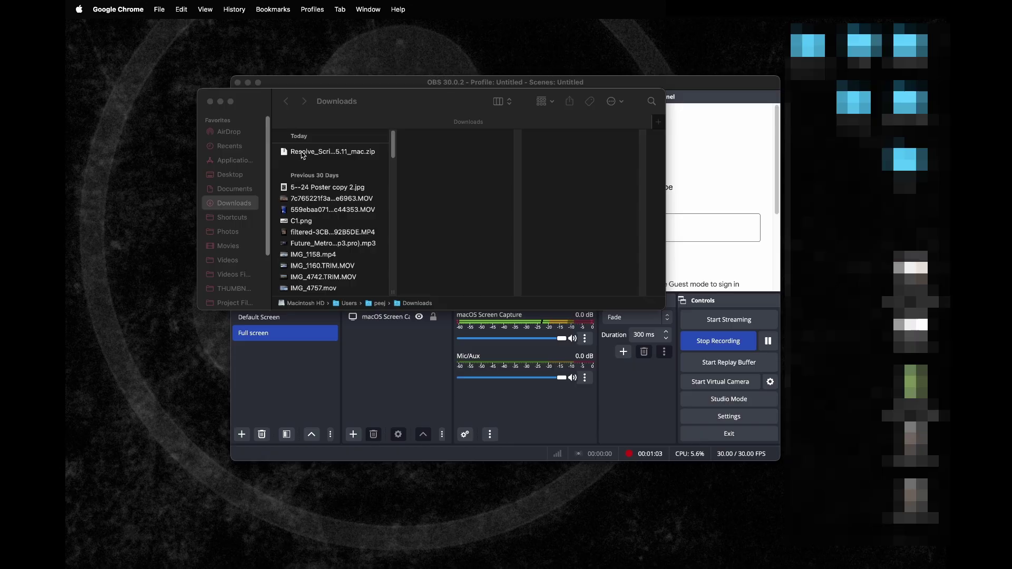
Step: Unzip the download and copy both the Resolve_Script2.5.11_mac folder and its zip
double_click(303, 153)
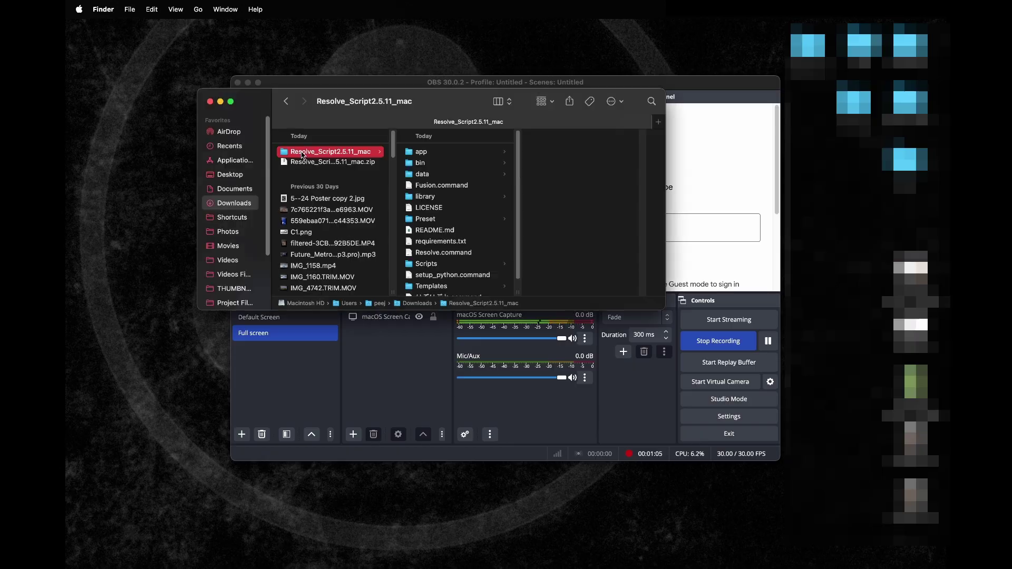
scroll(406, 179, "down", 1)
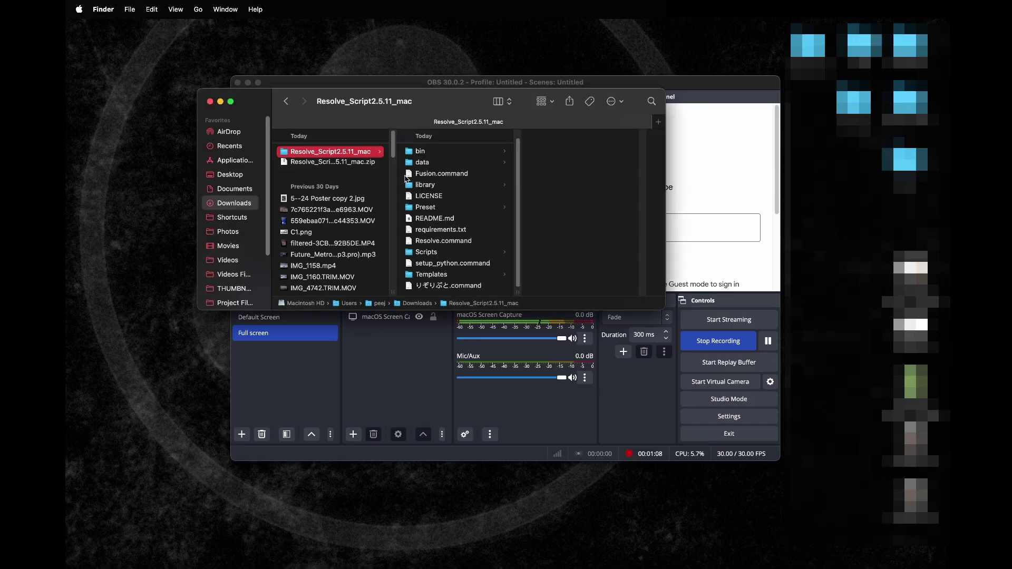
left_click(314, 163, "shift")
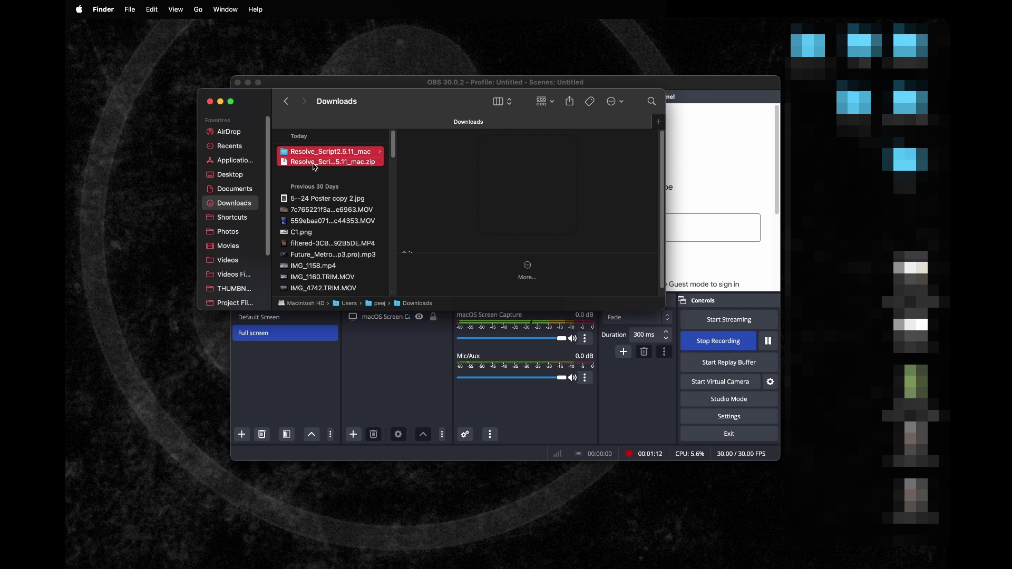
right_click(315, 165)
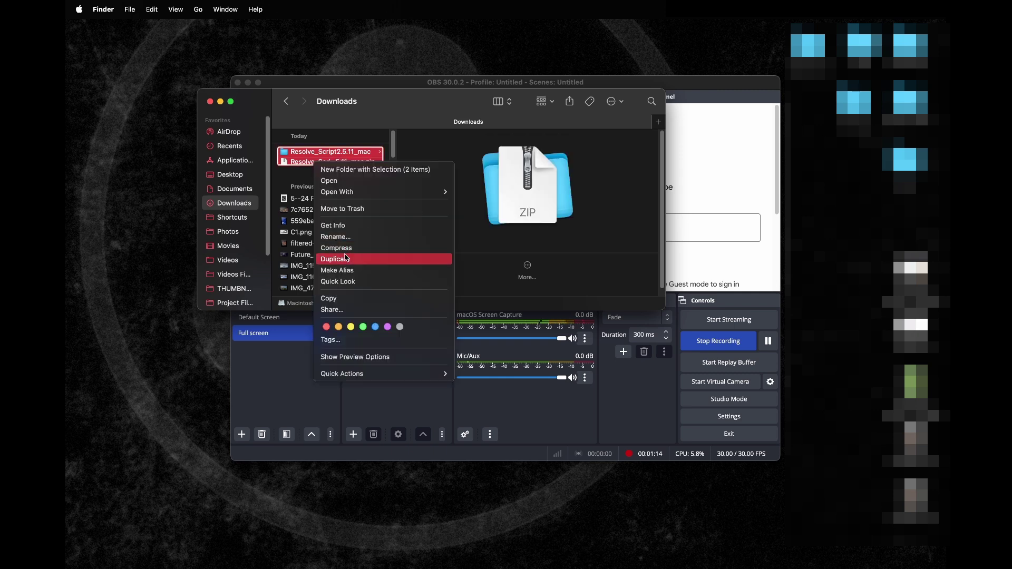
left_click(348, 299)
Step: Create a 'Tekito Script' folder in Documents > DaVinci Resolve Items and paste both items into it
left_click(243, 193)
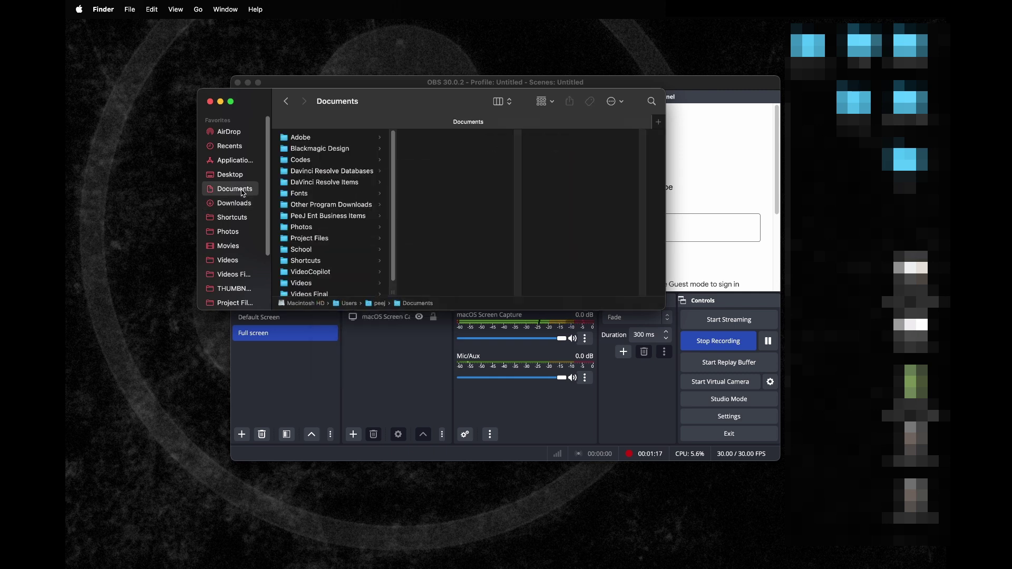
left_click(372, 184)
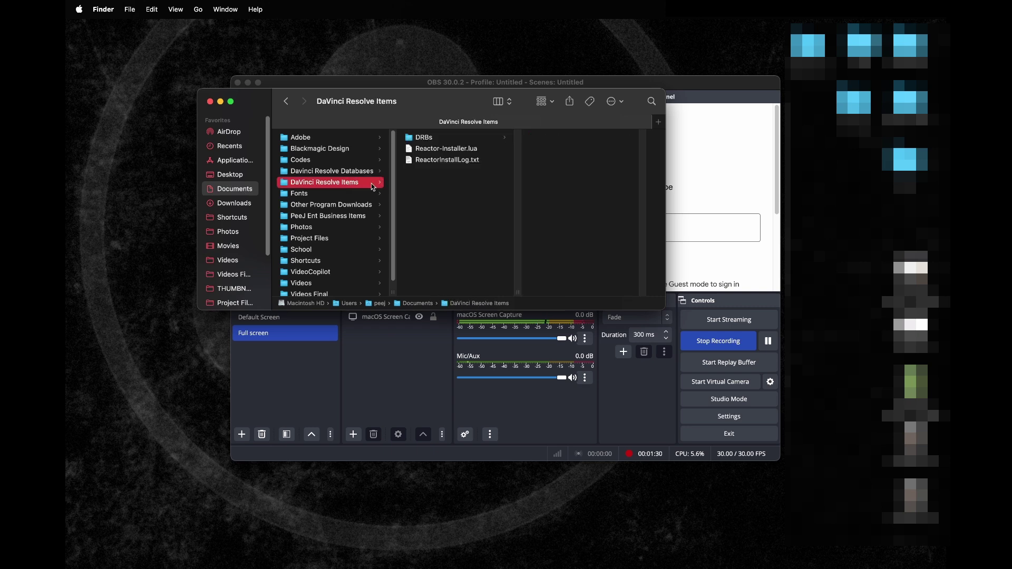
right_click(463, 210)
left_click(479, 214)
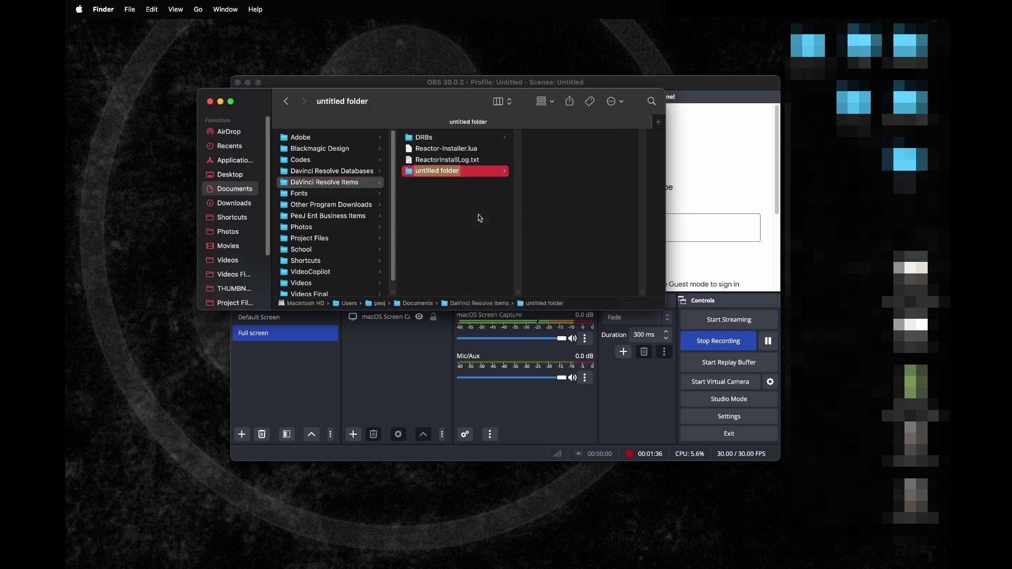
type("Tekito Script")
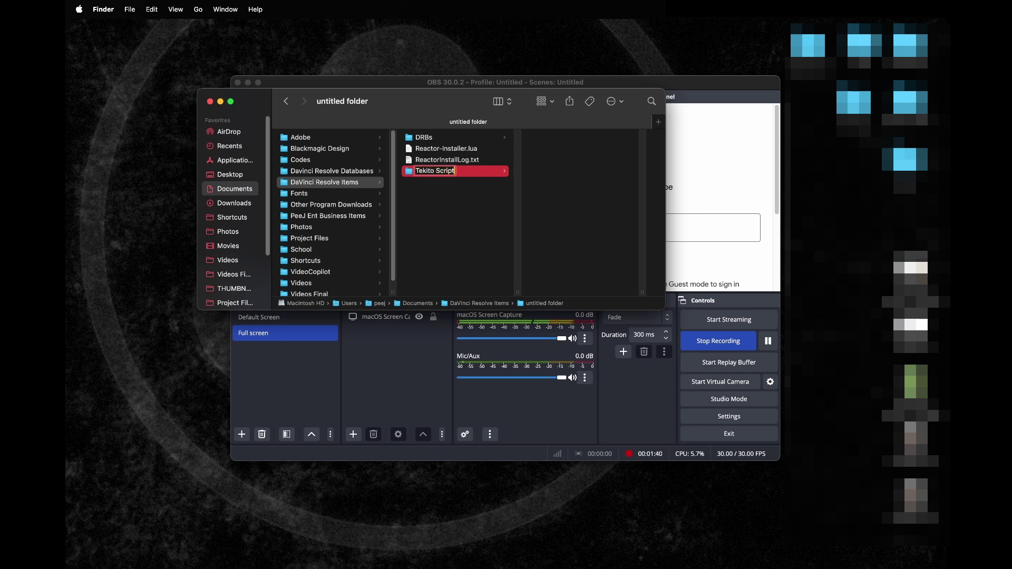
key("Return")
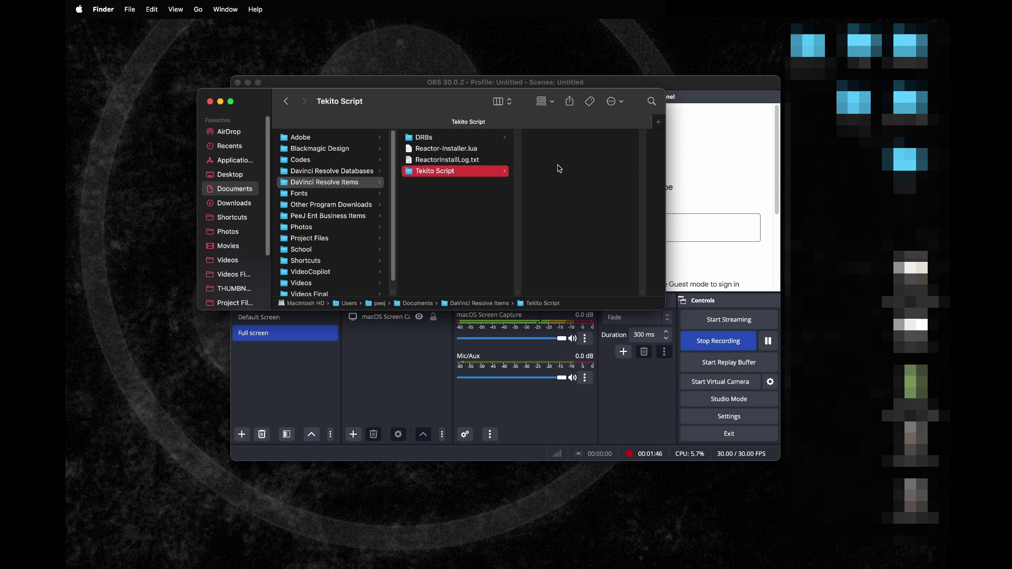
right_click(559, 168)
left_click(574, 183)
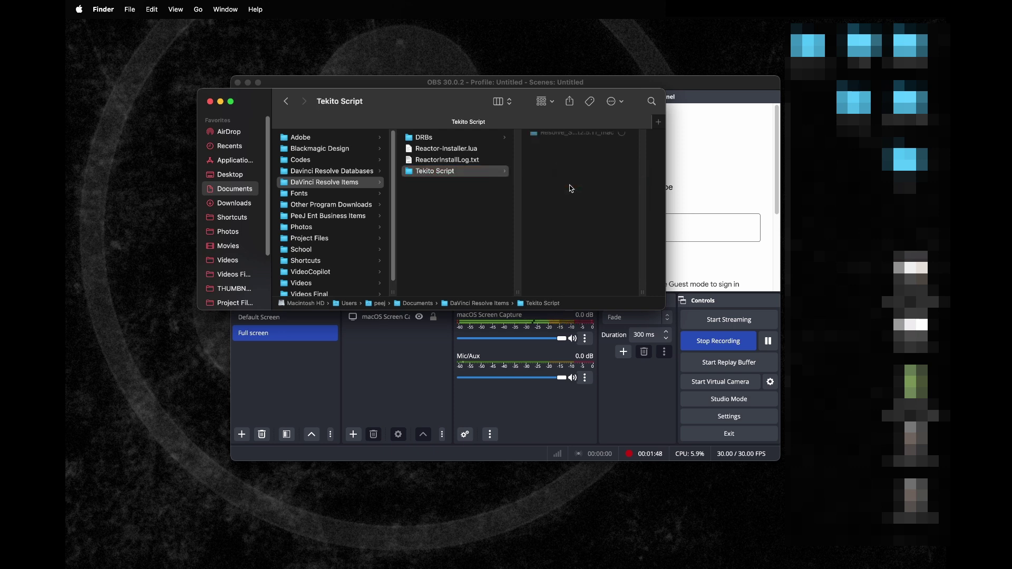
Step: Search the web for 'python mac os' and open the Python Releases for macOS page
key("super+Tab")
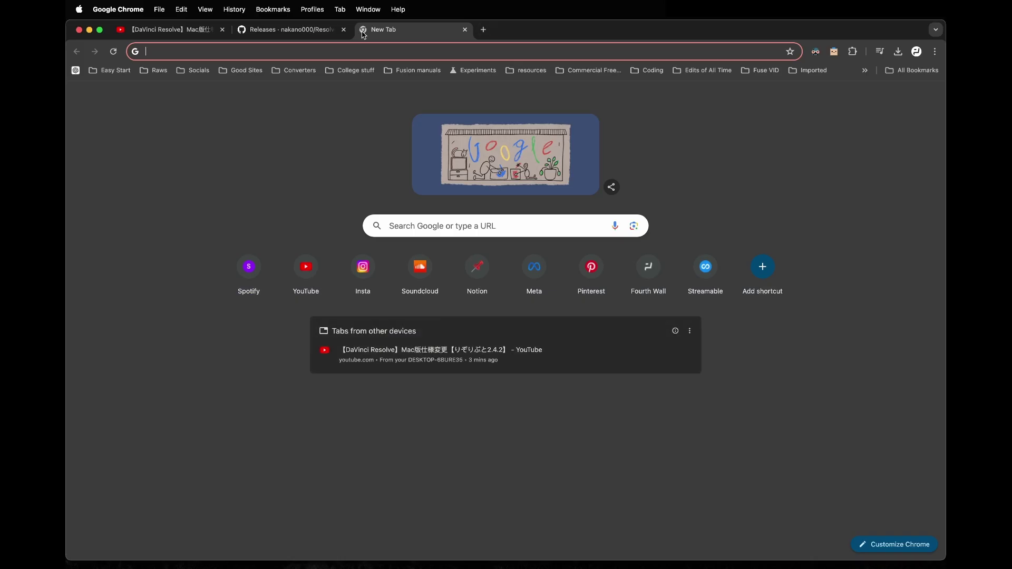
type("python mac os")
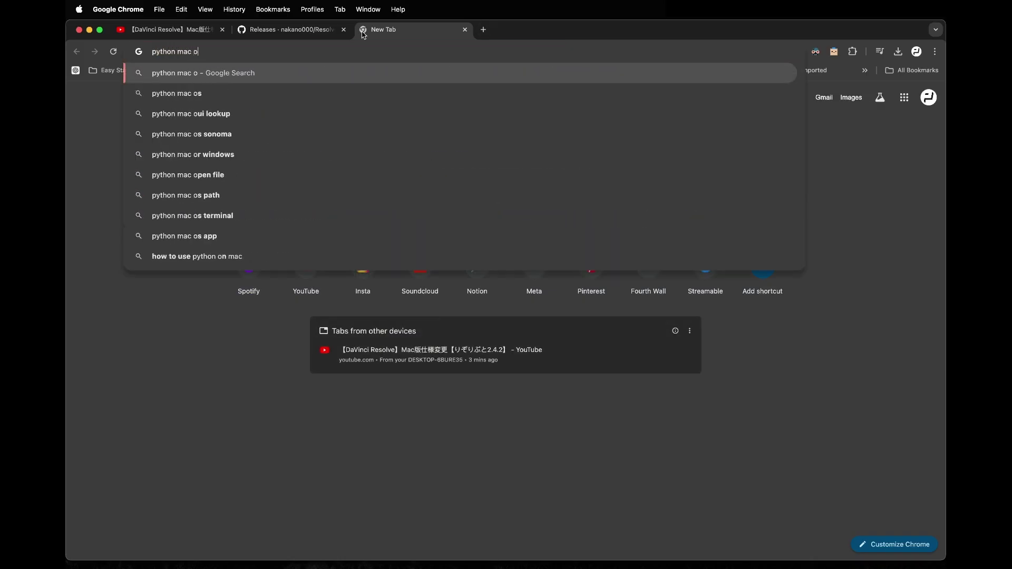
key("Return")
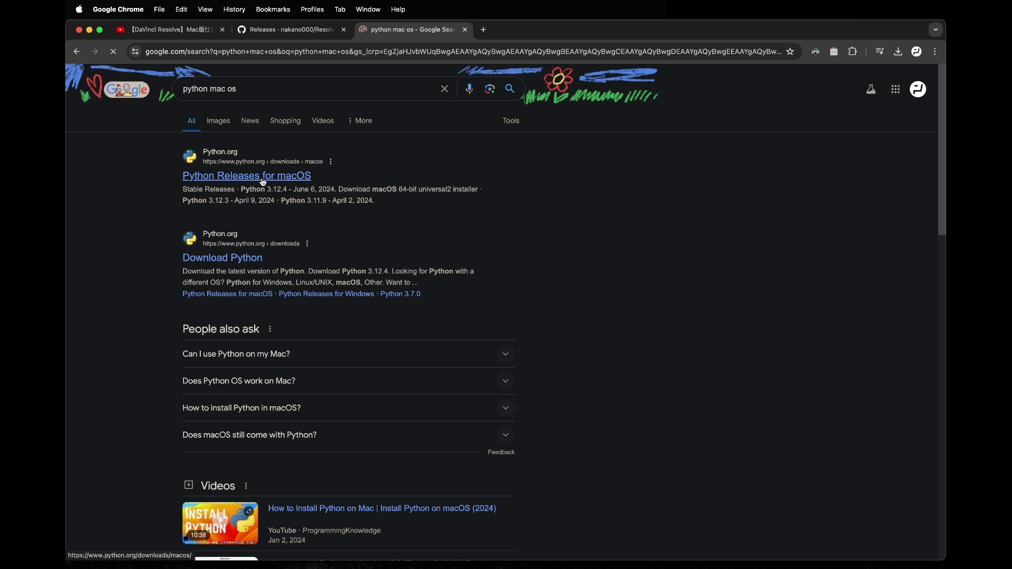
left_click(263, 181)
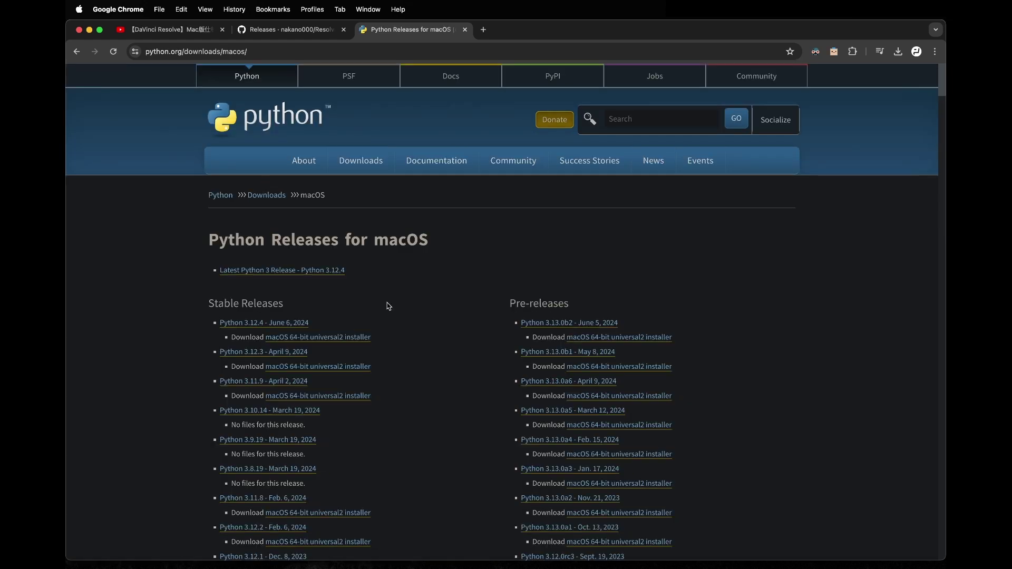
scroll(386, 305, "down", 3)
Step: Find version 3.10.11 on the page and save its macOS installer to Downloads
key("super+f")
type("3")
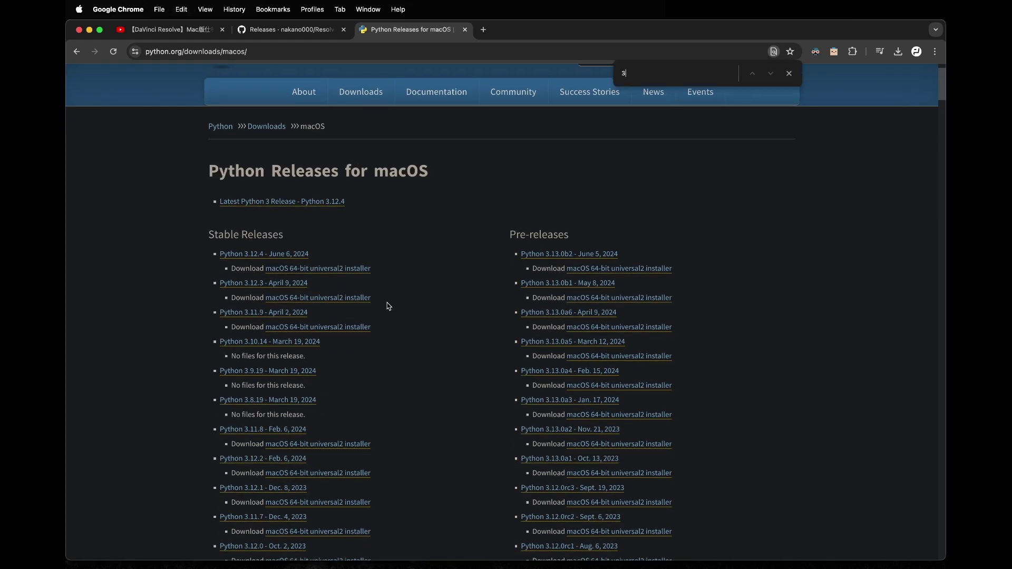
type(".10.11")
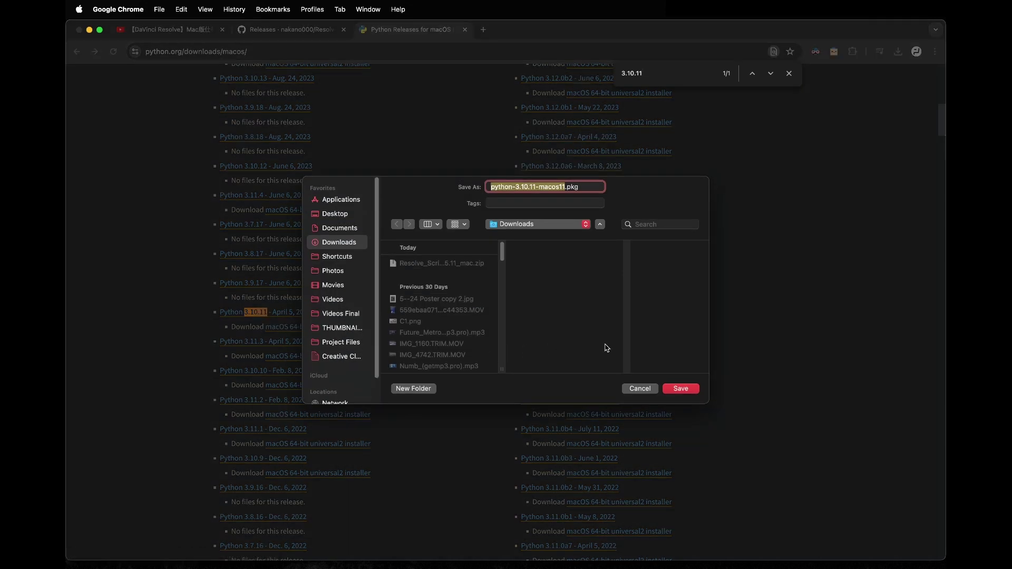
left_click(680, 388)
Step: Open python-3.10.11-macos11.pkg and continue past the Introduction, Read Me and licence text
left_click(168, 30)
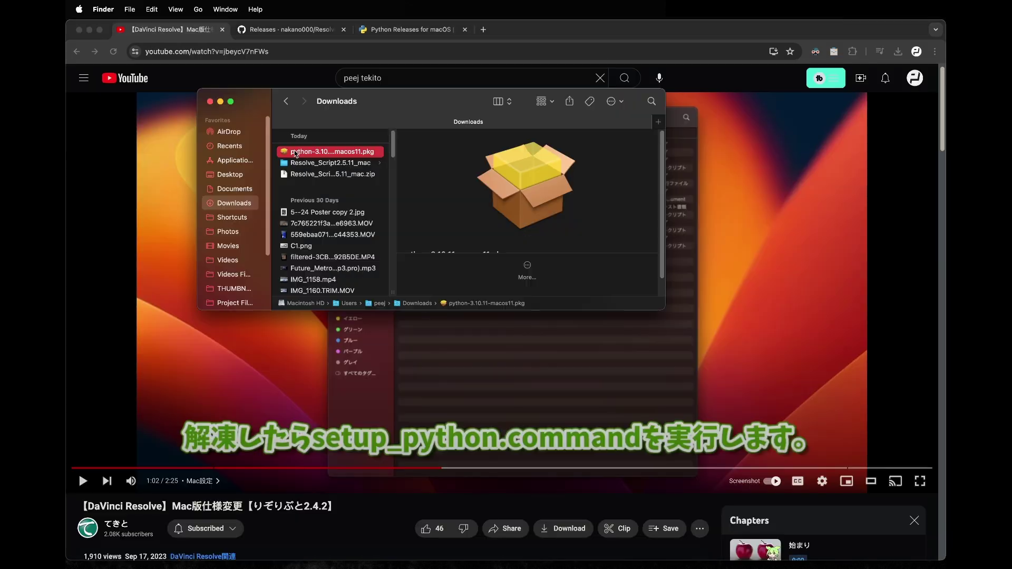
double_click(304, 153)
scroll(553, 250, "down", 5)
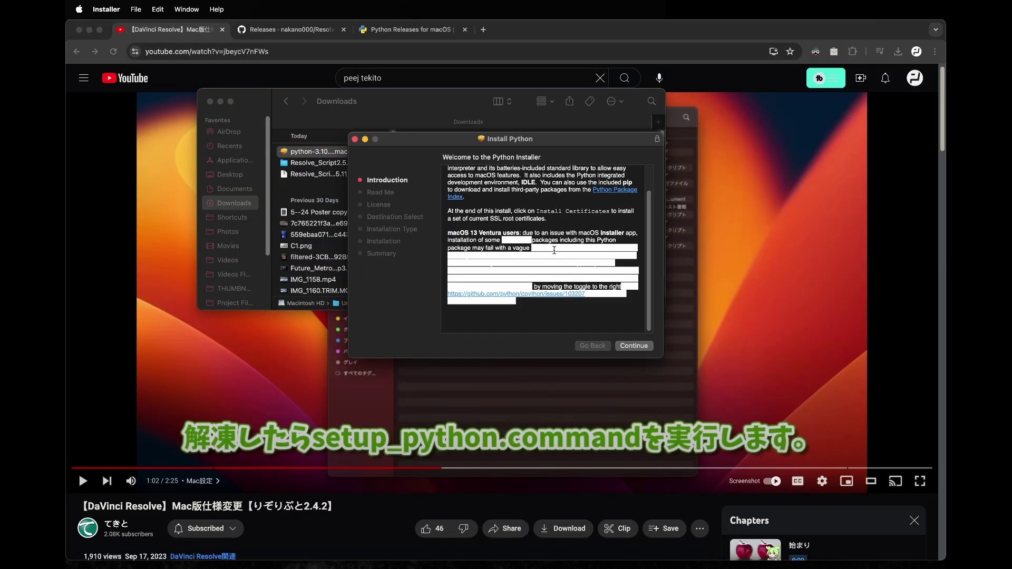
key("Return")
scroll(570, 296, "down", 5)
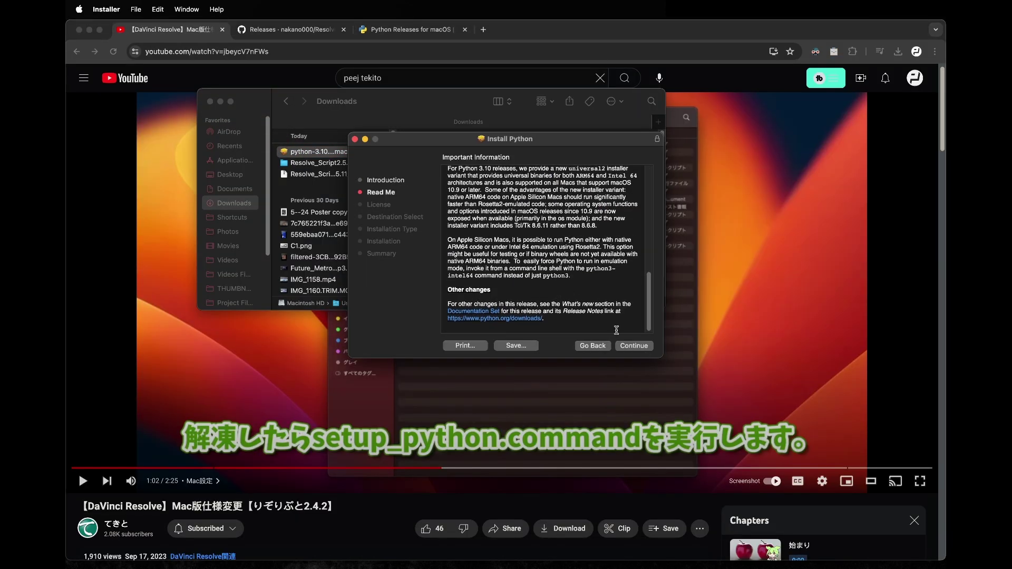
left_click(623, 346)
left_click(623, 346)
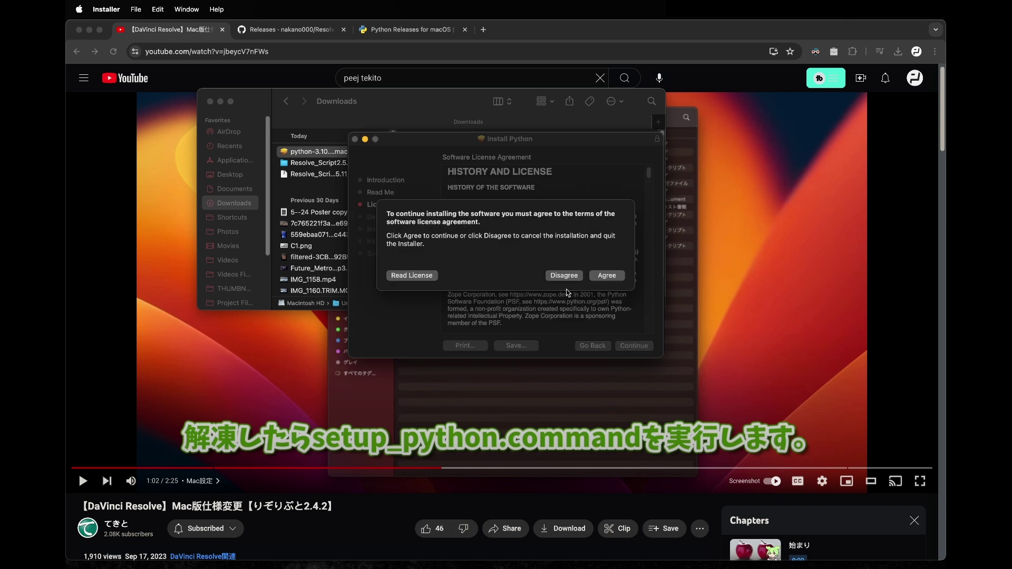
Step: Agree to the Python licence and start the standard installation on Macintosh HD
left_click(601, 276)
left_click(396, 27)
key("super+m")
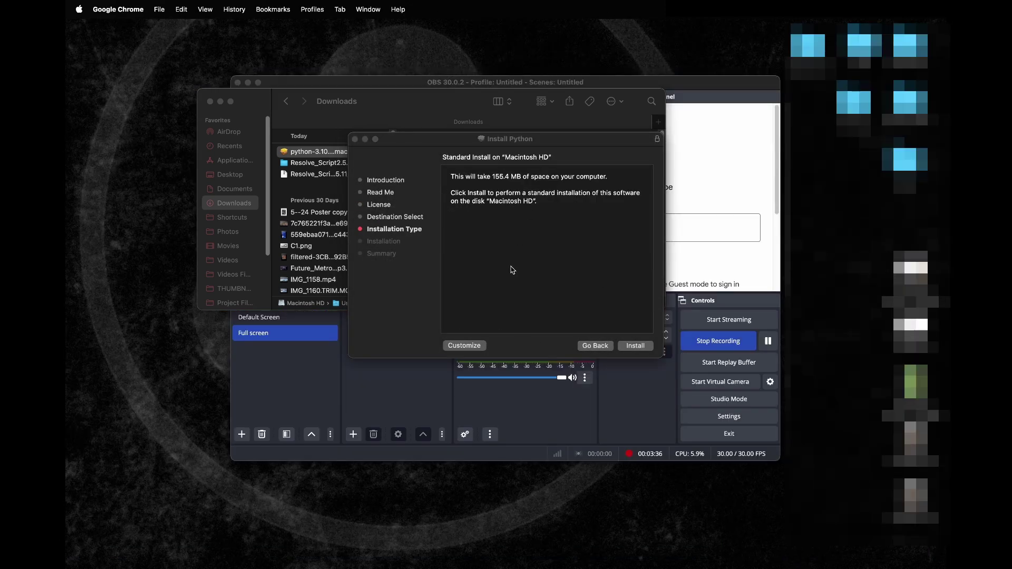
left_click(634, 346)
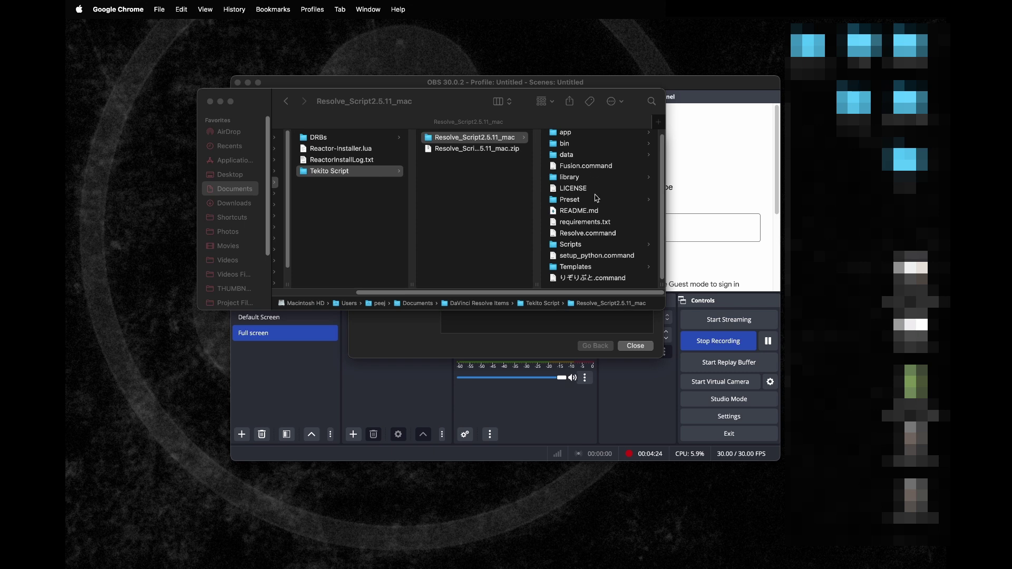
Step: Run setup_python.command from the Resolve_Script2.5.11_mac folder and dismiss the unidentified-developer warning
left_click(597, 257)
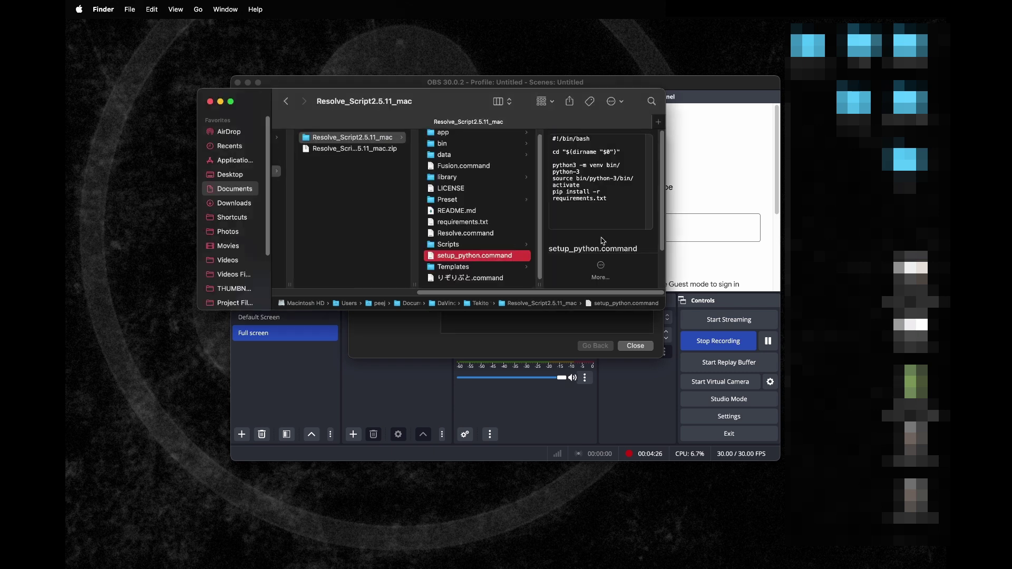
double_click(489, 257)
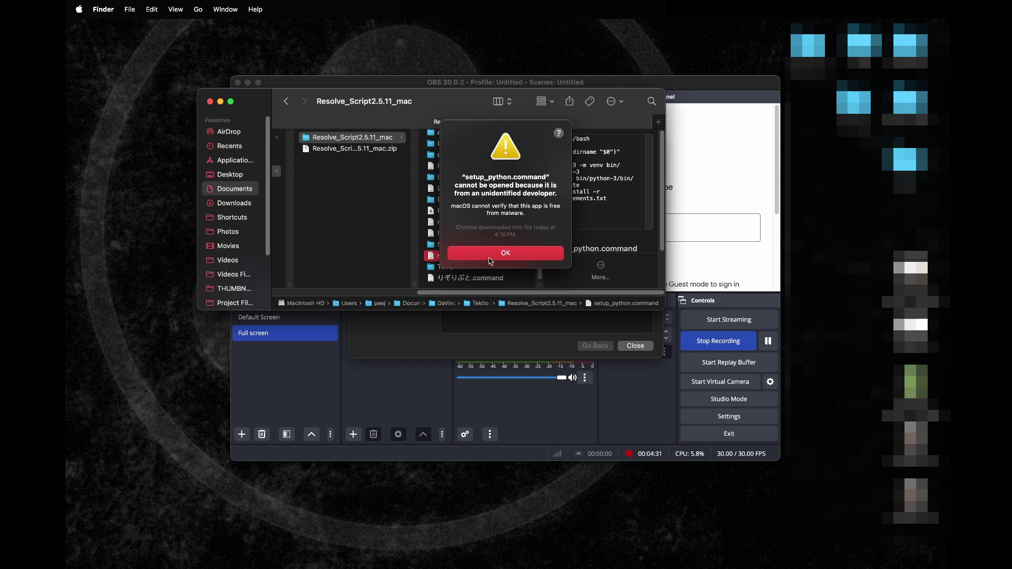
left_click(493, 259)
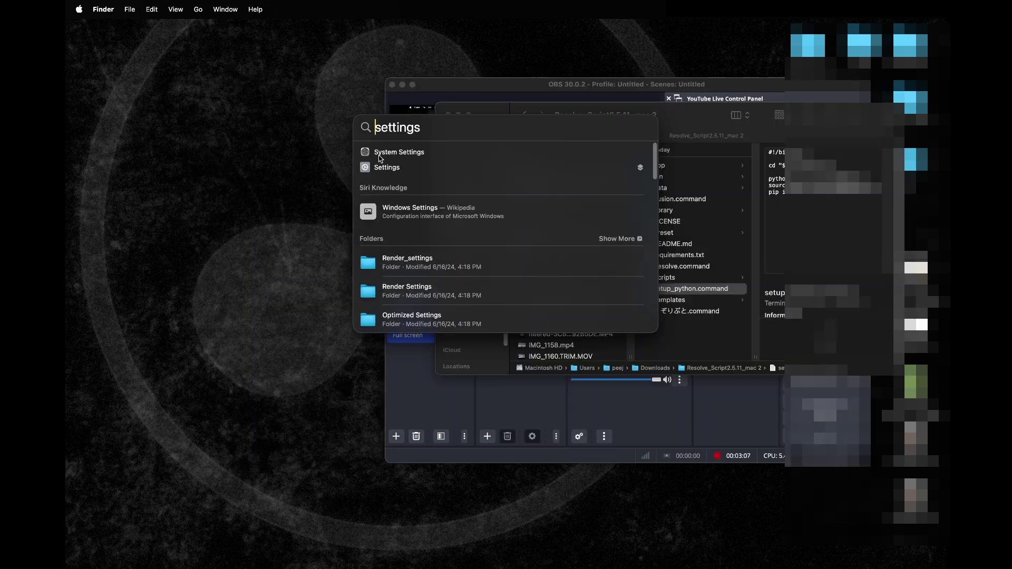
Step: In Privacy & Security, choose Open Anyway for setup_python.command and confirm opening it
left_click(380, 157)
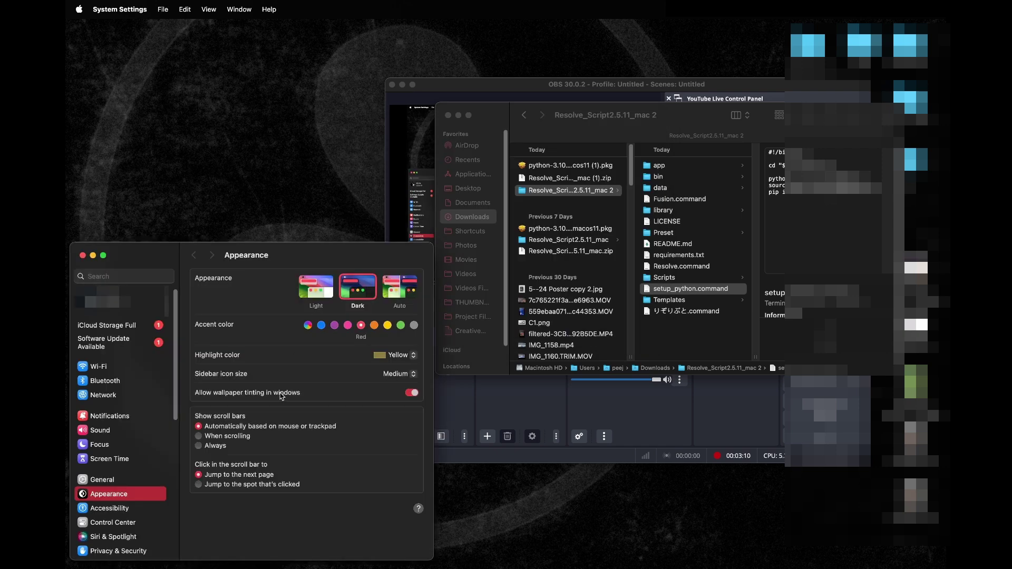
scroll(138, 439, "down", 3)
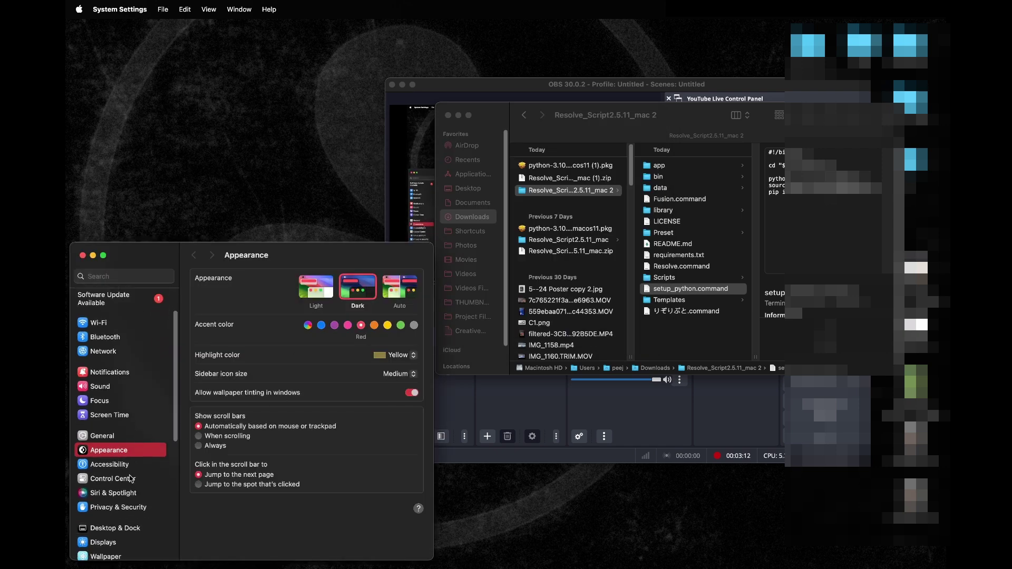
left_click(125, 508)
scroll(291, 443, "down", 5)
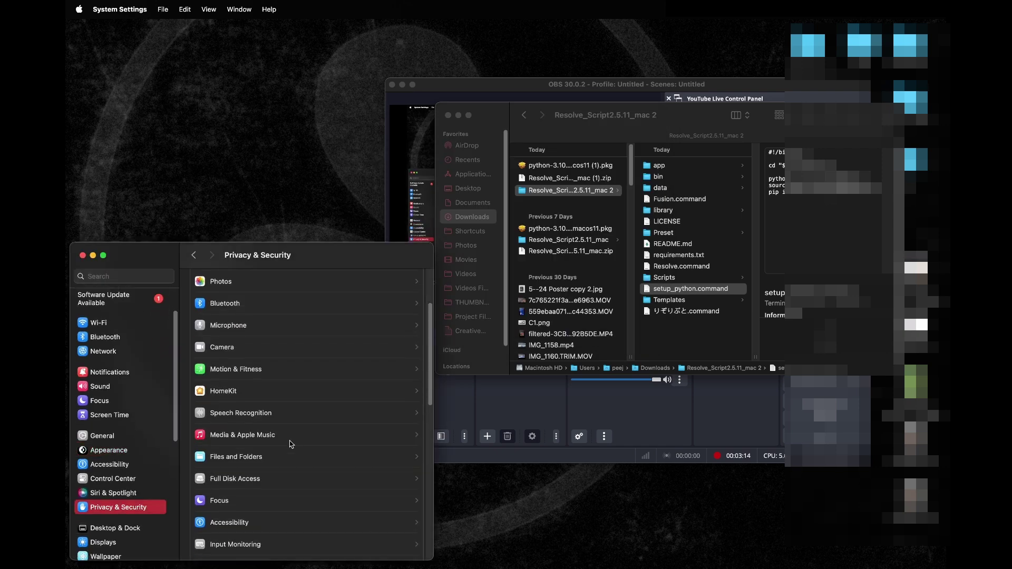
scroll(292, 441, "down", 15)
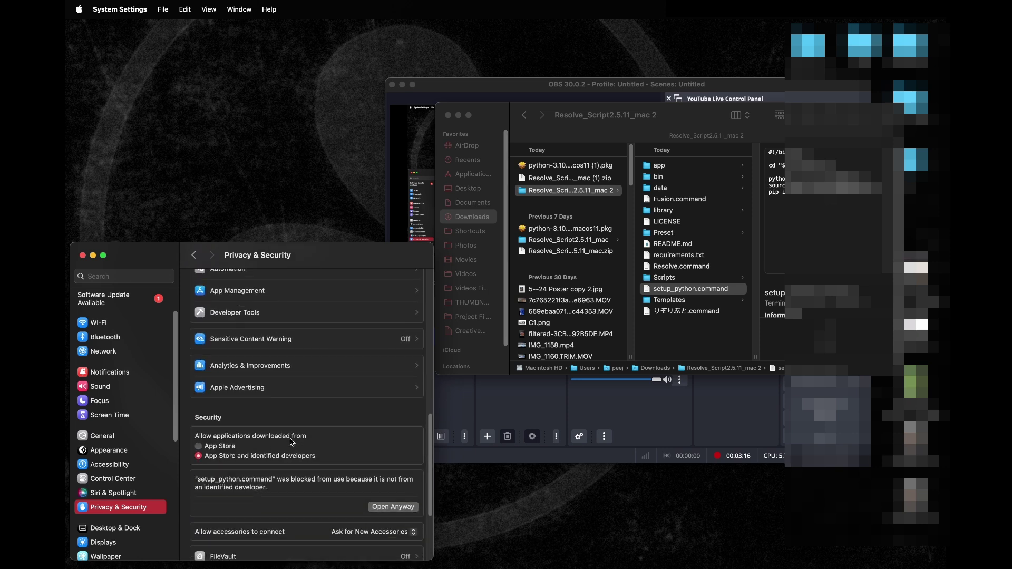
scroll(292, 442, "down", 1)
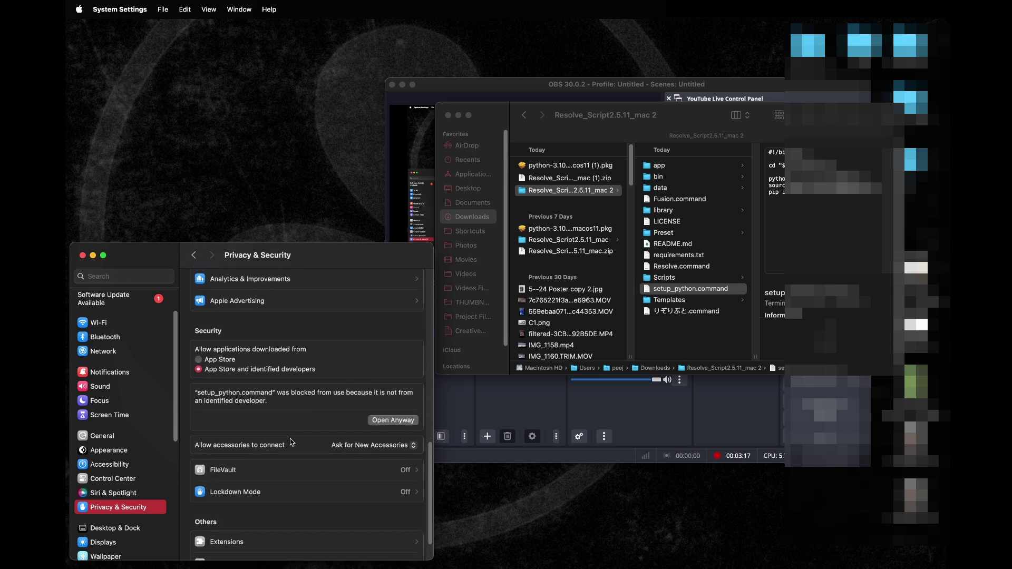
left_click(392, 421)
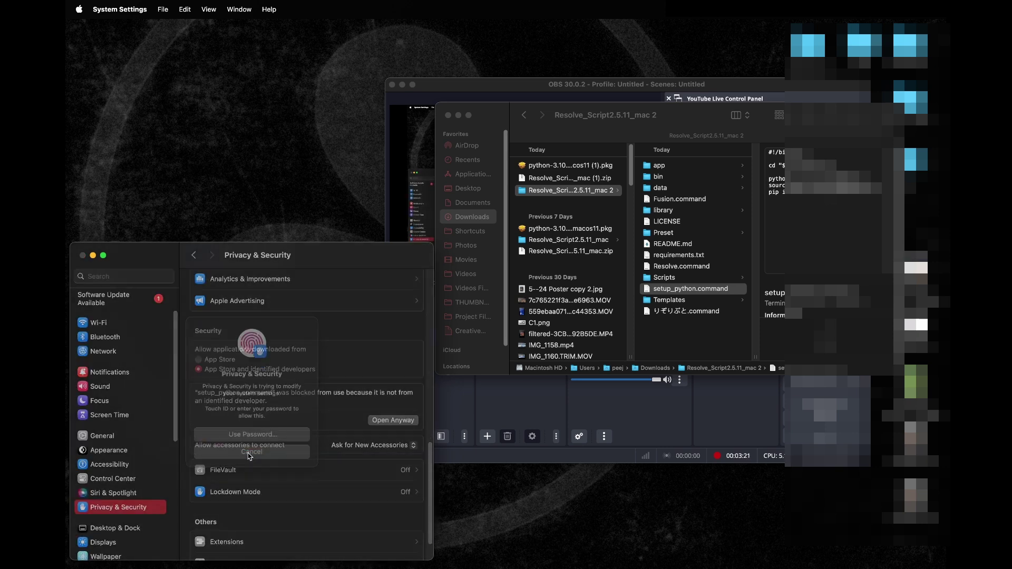
left_click(491, 278)
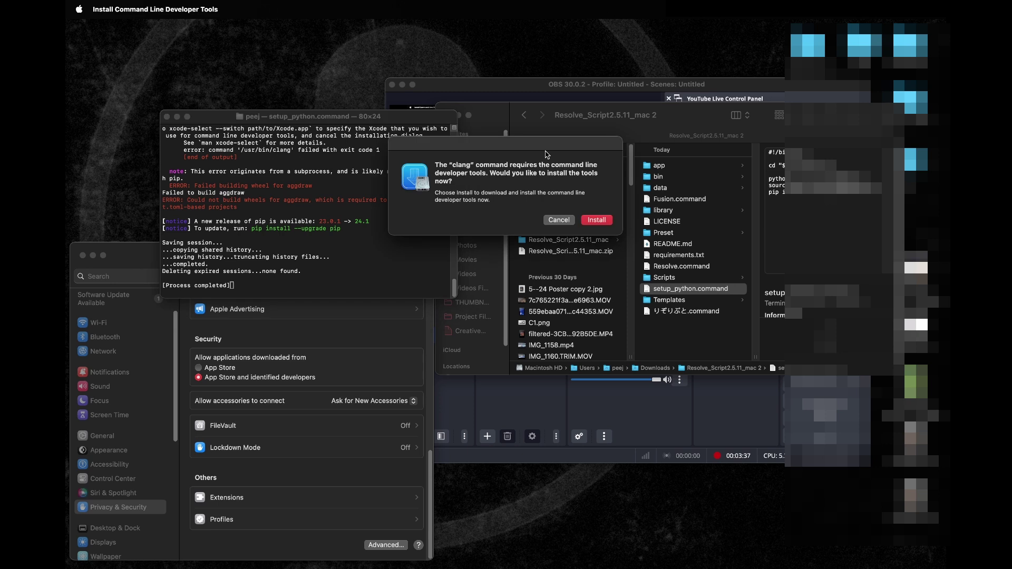
Step: Start installing the command line developer tools from the clang prompt and scroll through their licence
key("super+Tab")
key("super+m")
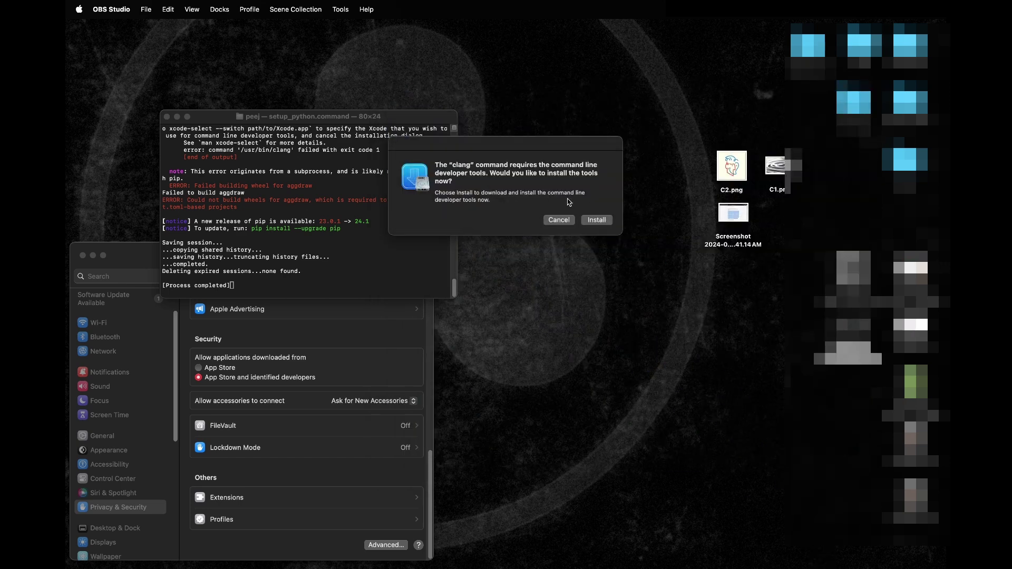
left_click(596, 220)
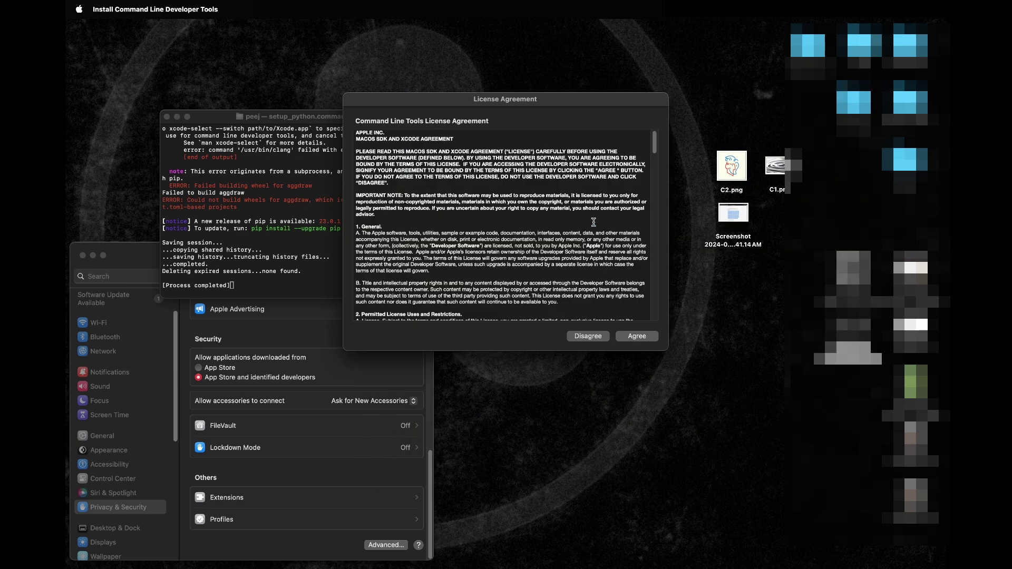
scroll(593, 222, "down", 10)
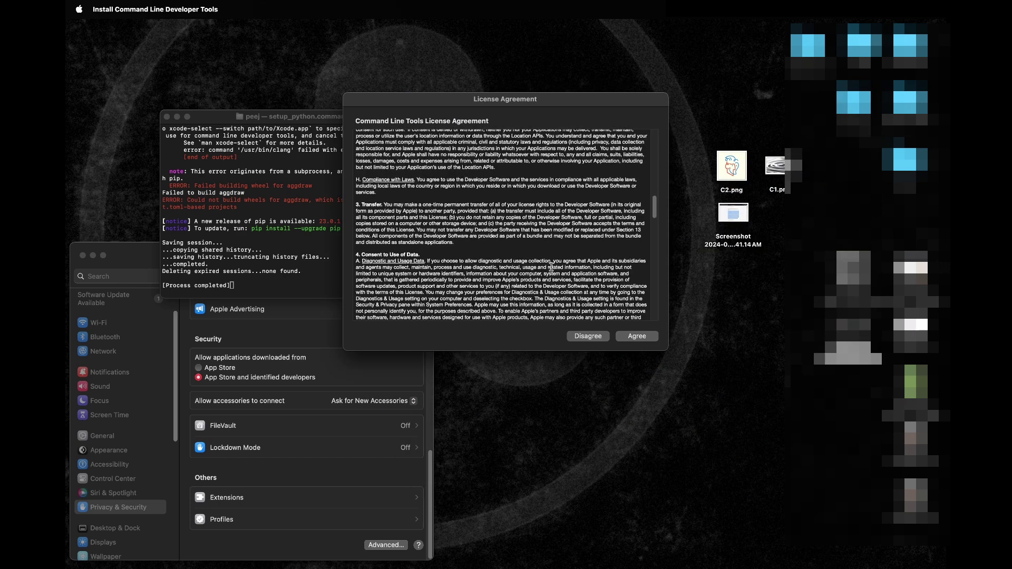
scroll(551, 266, "down", 15)
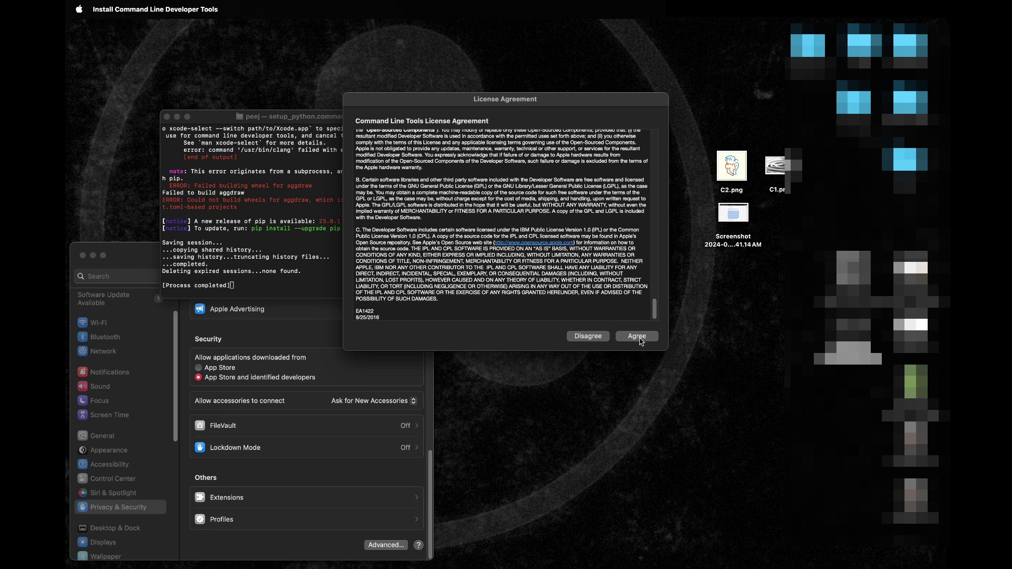
left_click_drag(538, 97, 723, 242)
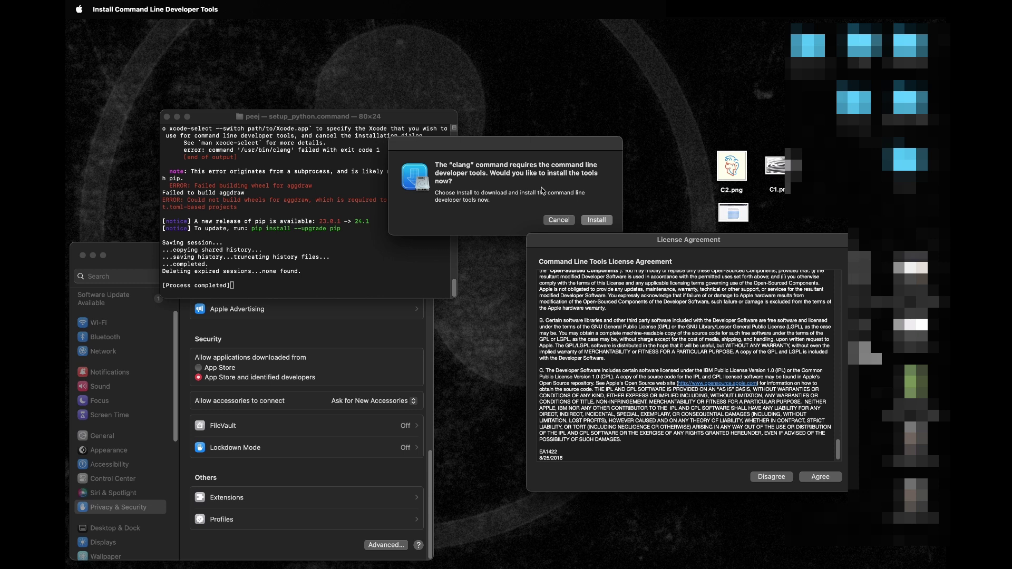
Step: Agree to the Command Line Tools licence, continue on battery power, then rerun setup_python.command
left_click(820, 476)
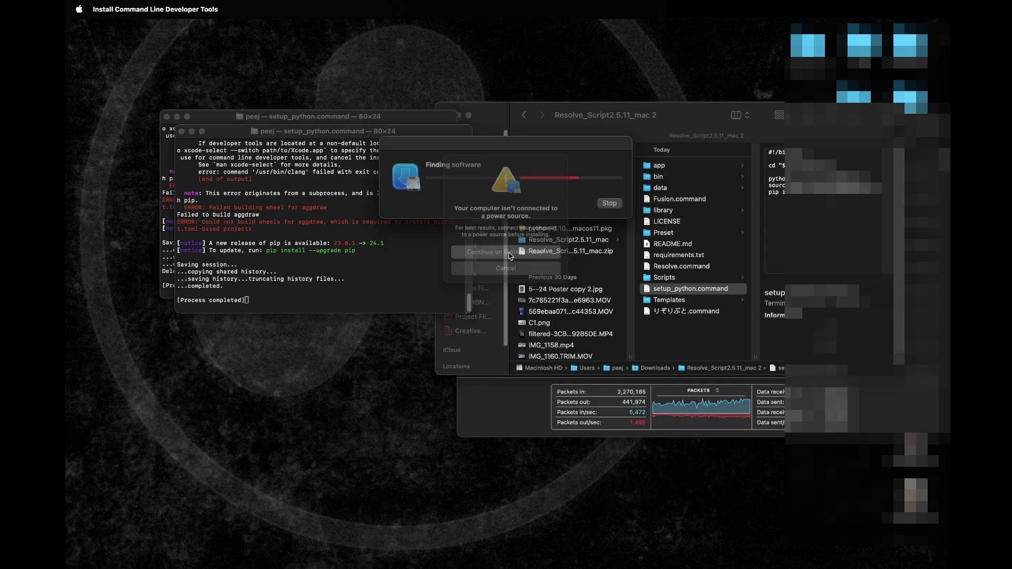
left_click(510, 257)
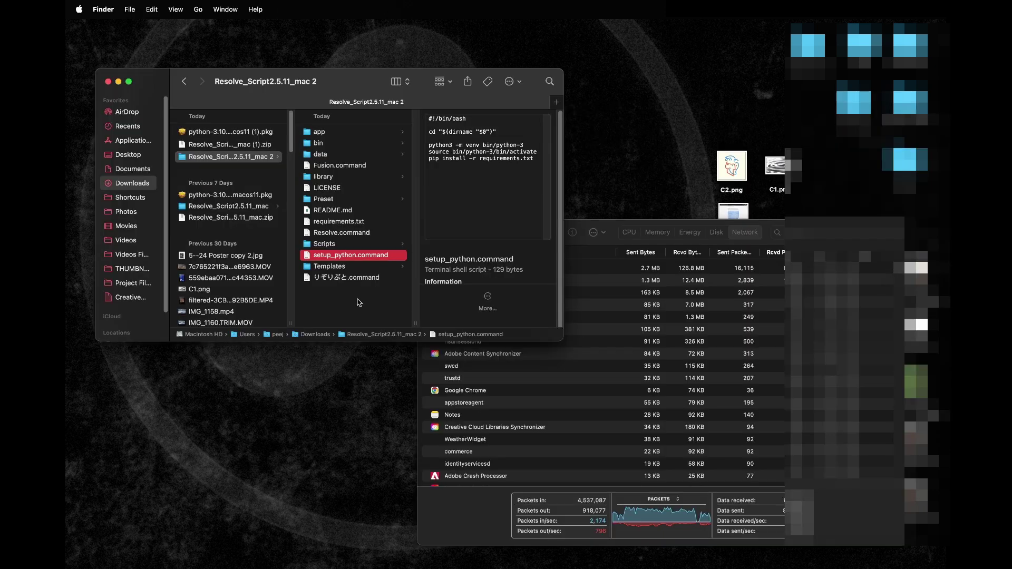
double_click(367, 259)
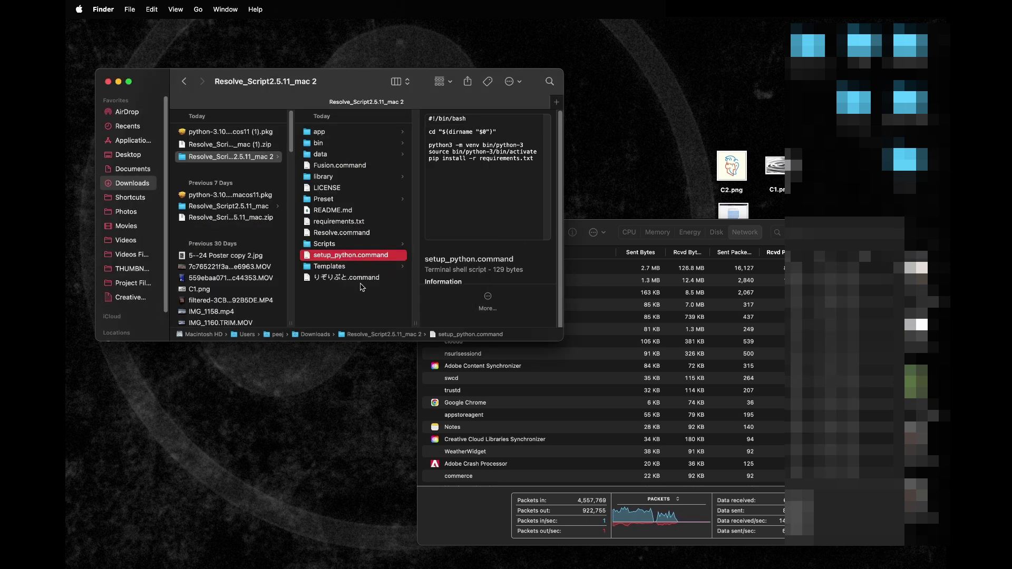
Step: Allow りぞりぶと.command through Privacy & Security, open it, and reposition the launcher palette
left_click(364, 279)
double_click(364, 278)
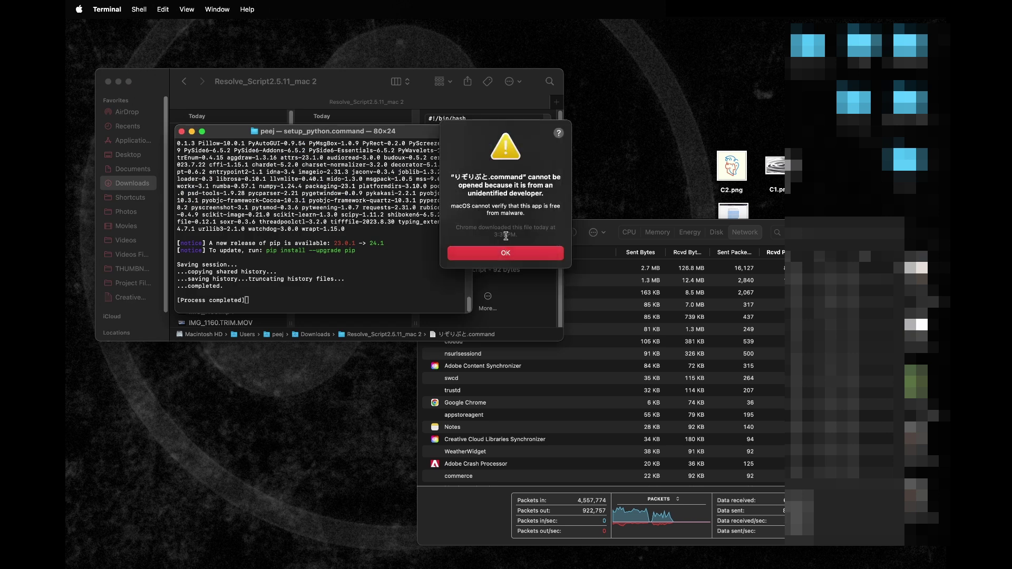
left_click(504, 253)
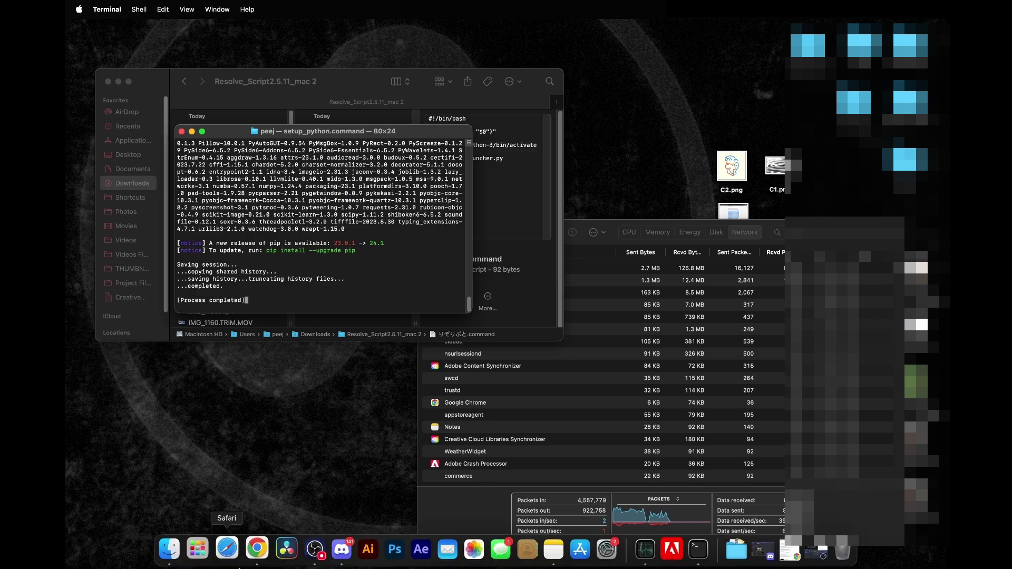
left_click(227, 551)
left_click(397, 376)
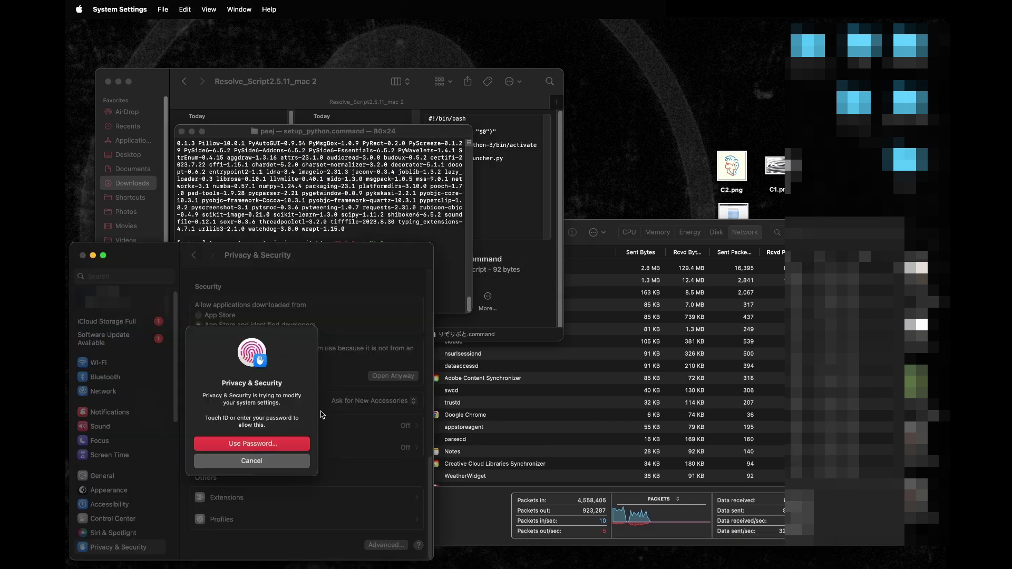
left_click(477, 276)
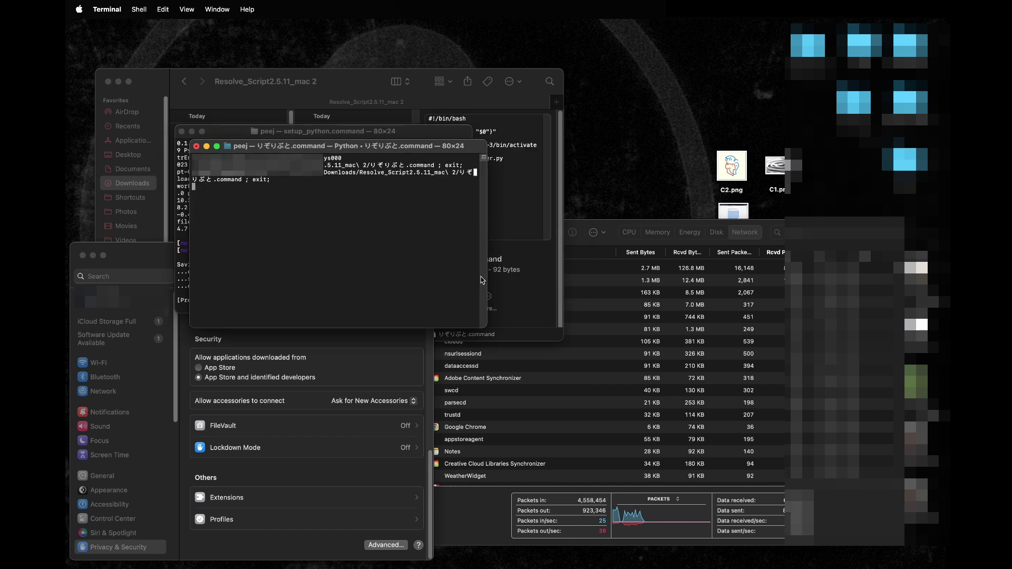
left_click_drag(512, 185, 513, 158)
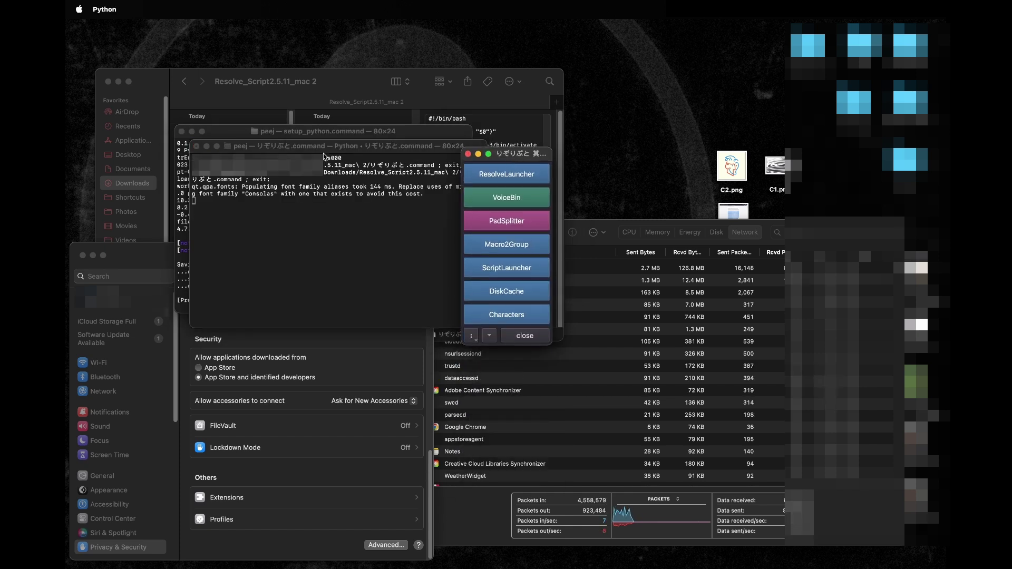
Step: Show ResolveLauncher's Resolve and Fusion app paths, then launch DaVinci Resolve on the Untitled Project
left_click(507, 175)
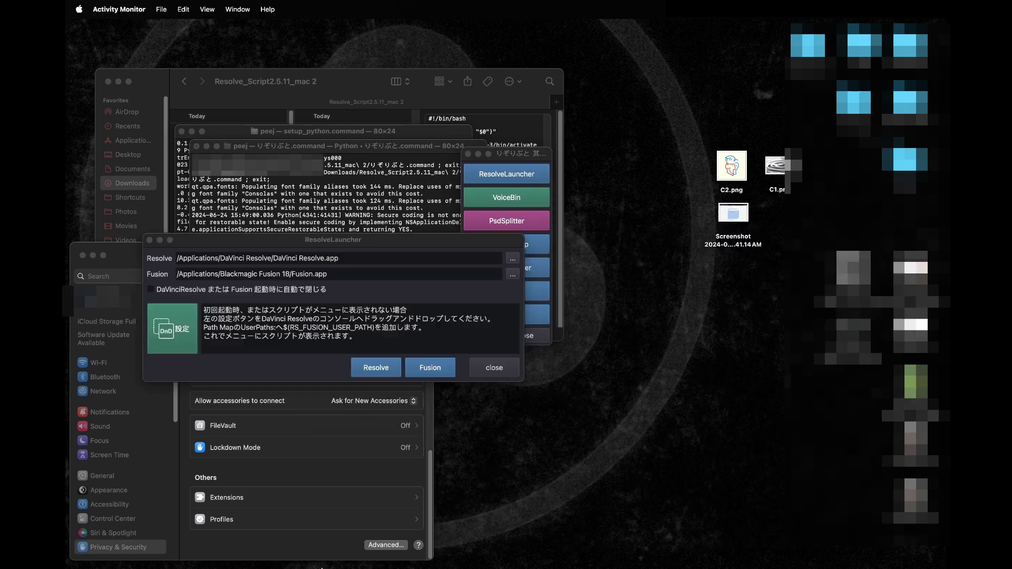
mouse_move(332, 551)
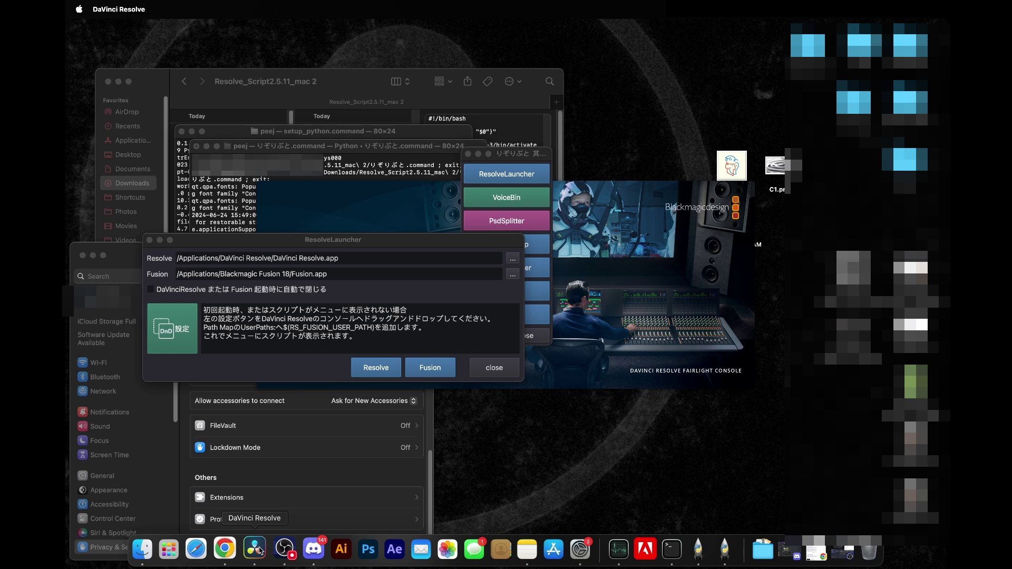
double_click(254, 196)
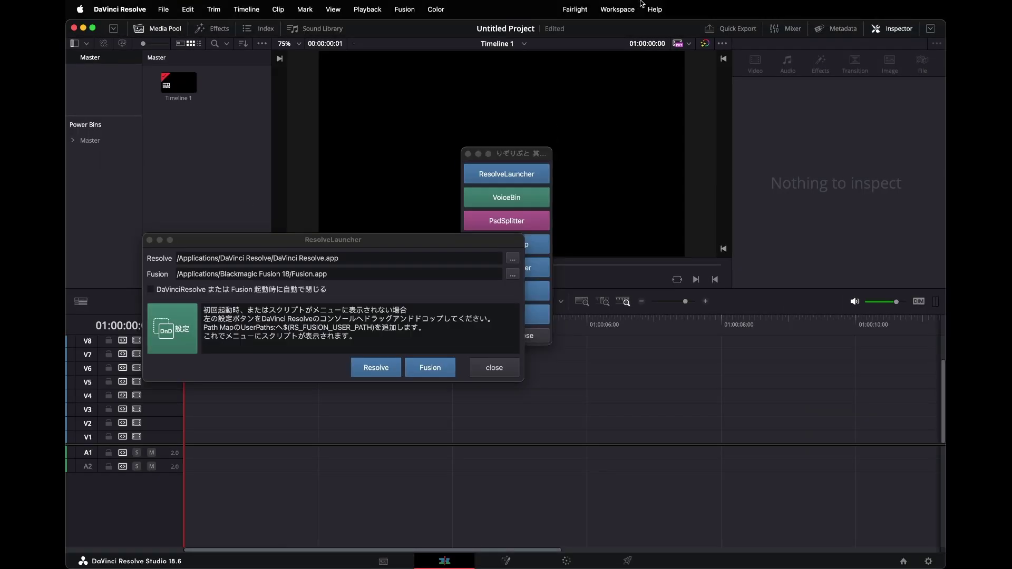
Step: Open the Workspace > Console and drop the launcher's DnD 設定 settings into it
left_click(623, 10)
left_click(618, 337)
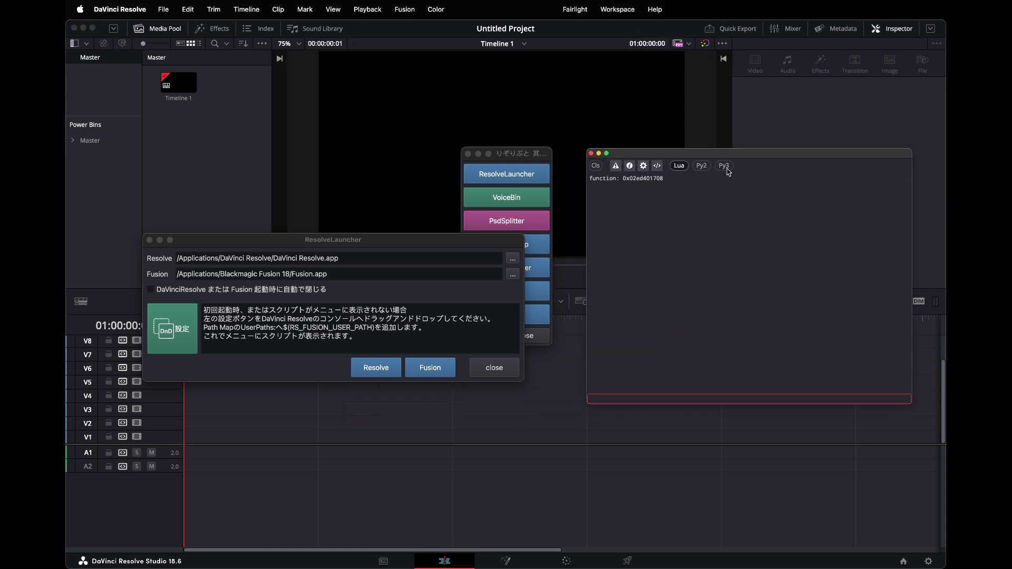
left_click_drag(174, 329, 510, 267)
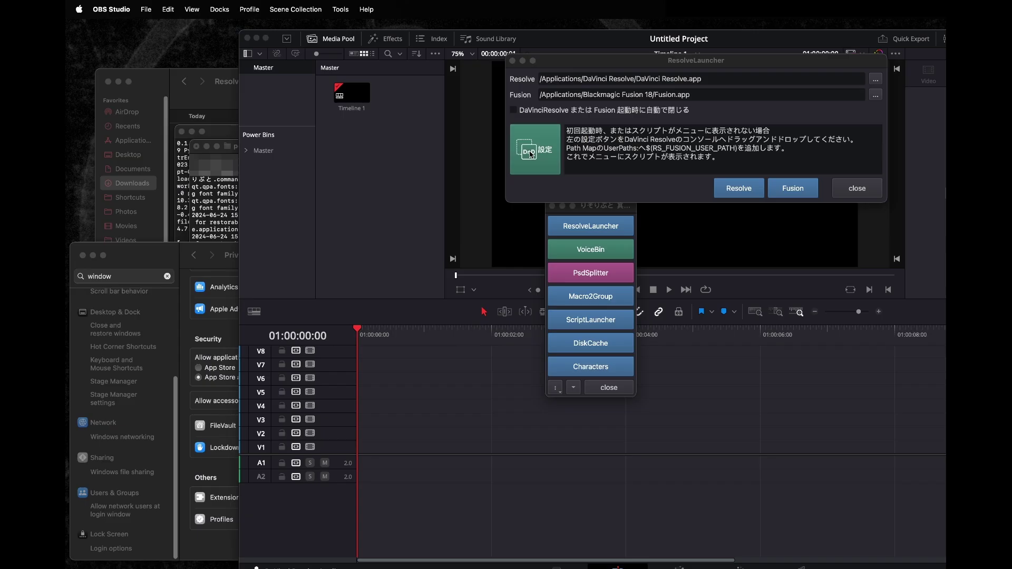
left_click_drag(531, 154, 356, 238)
Step: Close DaVinci Resolve's project window, choosing Don't Save
key("super+Tab")
left_click(247, 38)
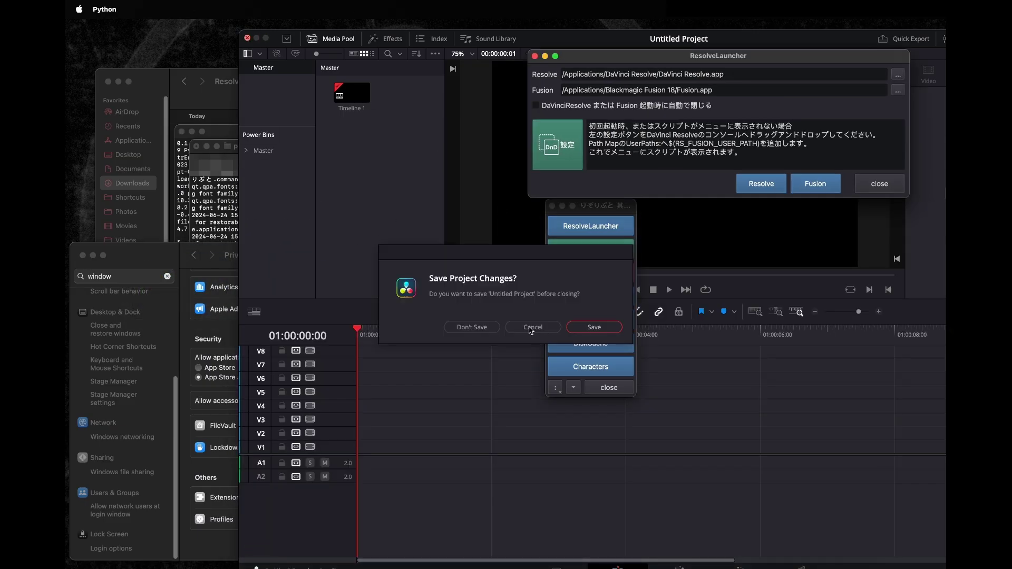
left_click(482, 328)
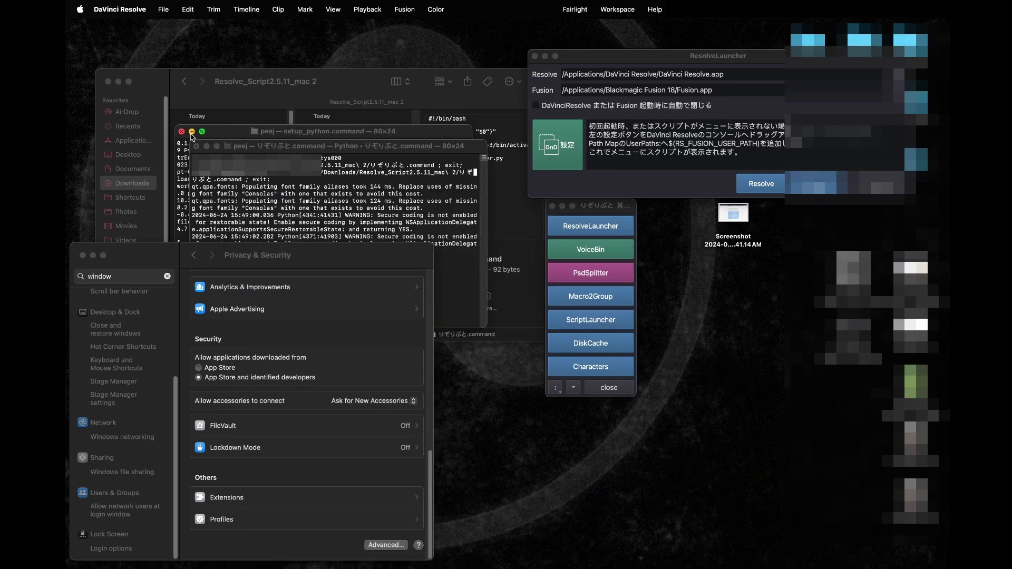
Step: Relaunch Resolve, open the all fx project, and open a Fusion Composition on the Fusion page
left_click(555, 229)
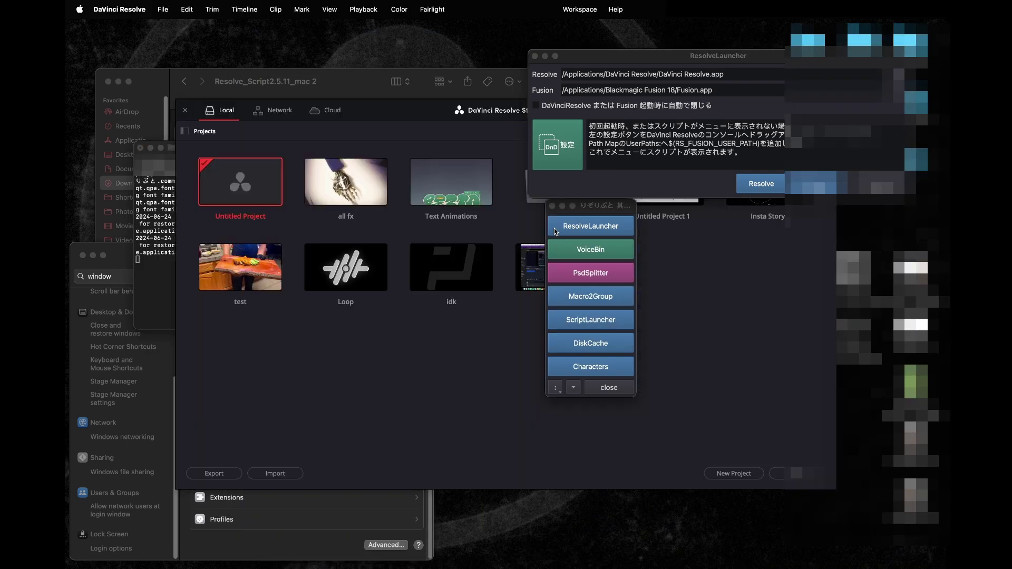
double_click(345, 181)
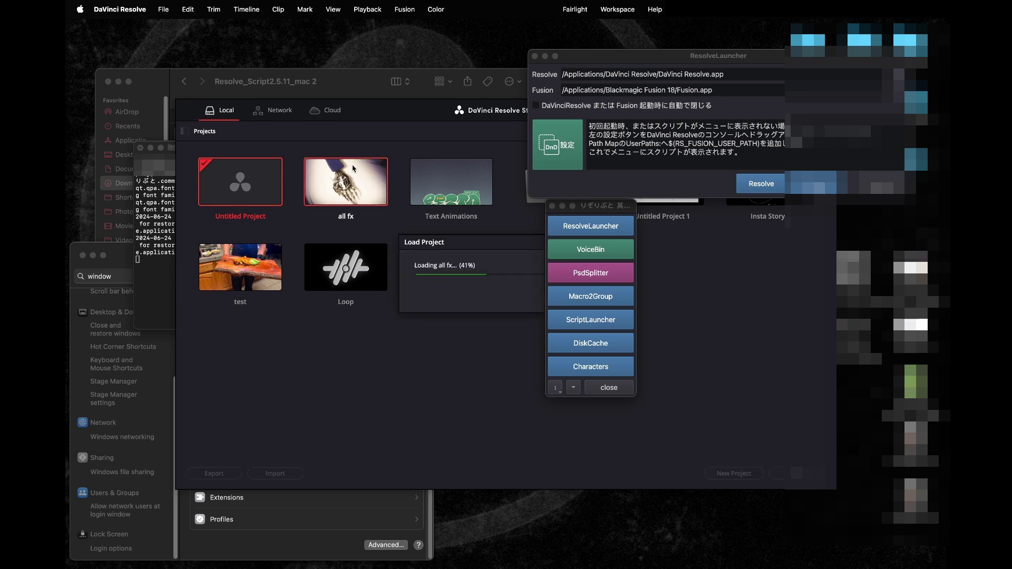
left_click_drag(90, 227, 281, 439)
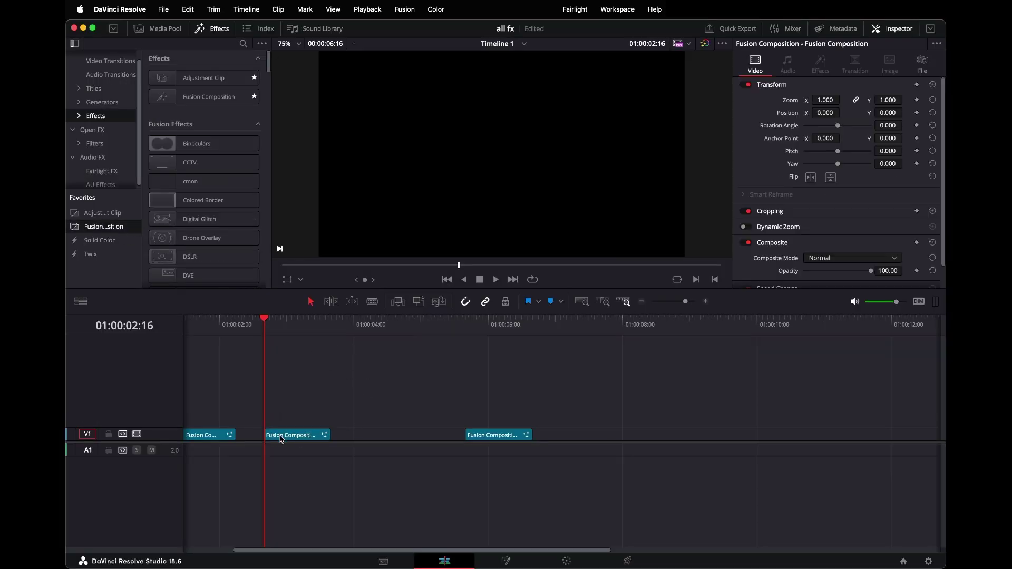
key("shift+5")
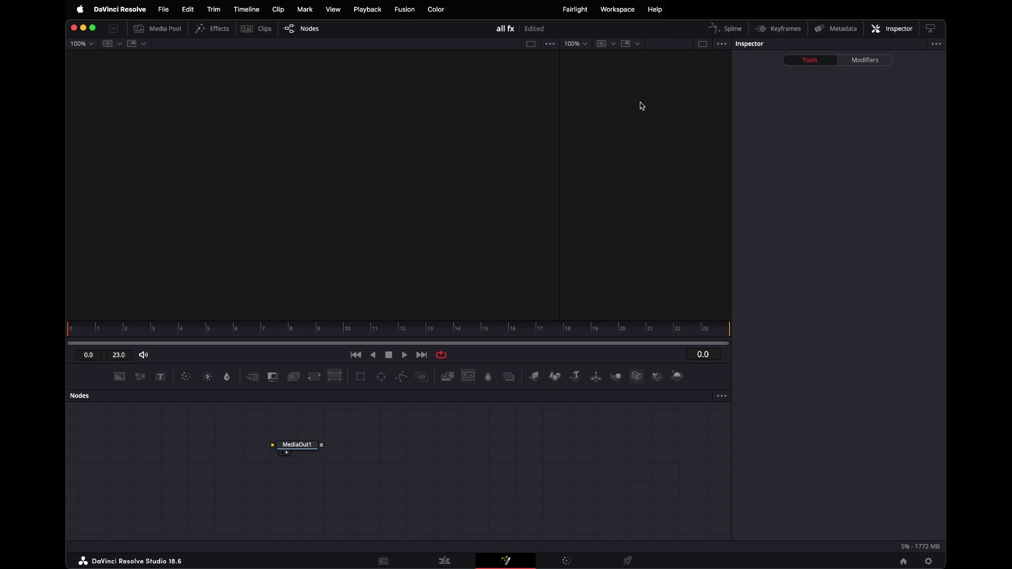
left_click(702, 44)
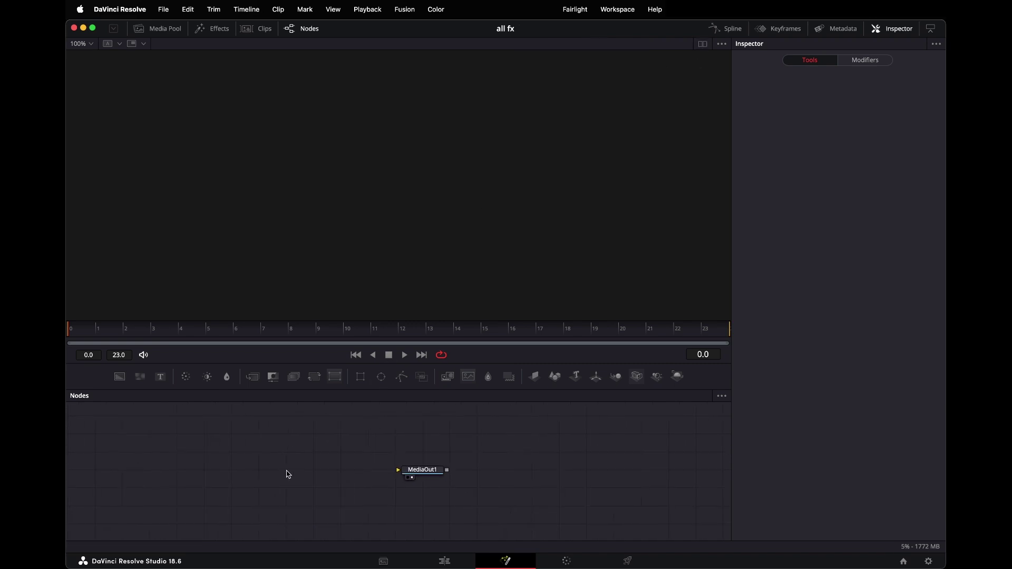
Step: Run the Comp_Utility script by searching 'comp' and open its RS COMP option list
key("super+shift+space")
type("comp")
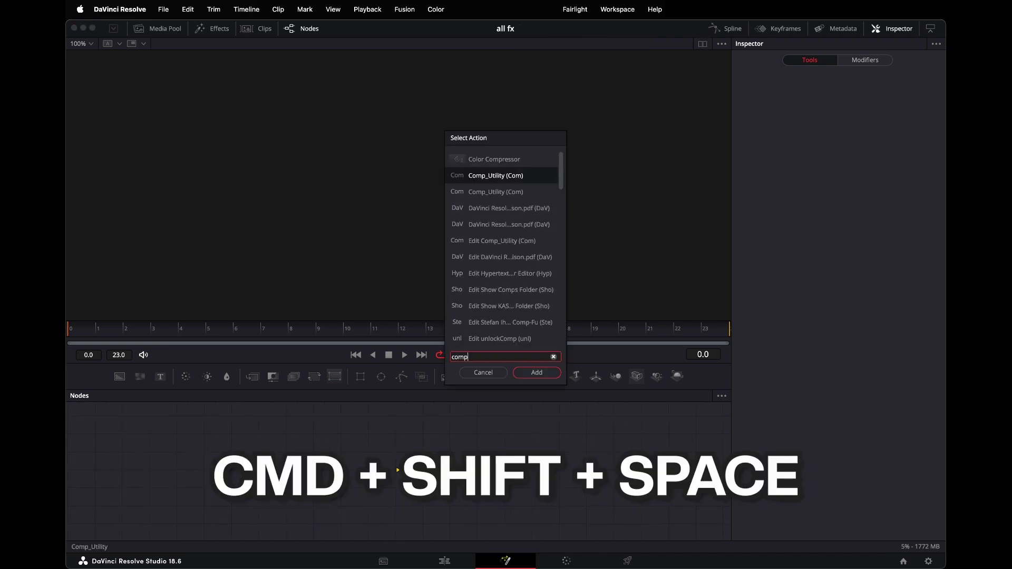
left_click(536, 372)
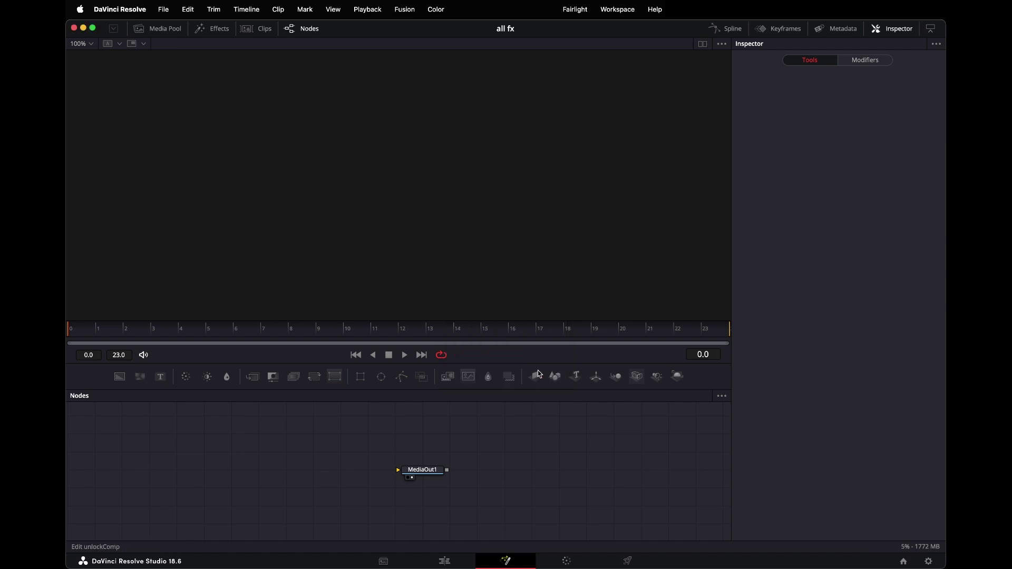
left_click_drag(506, 275, 635, 224)
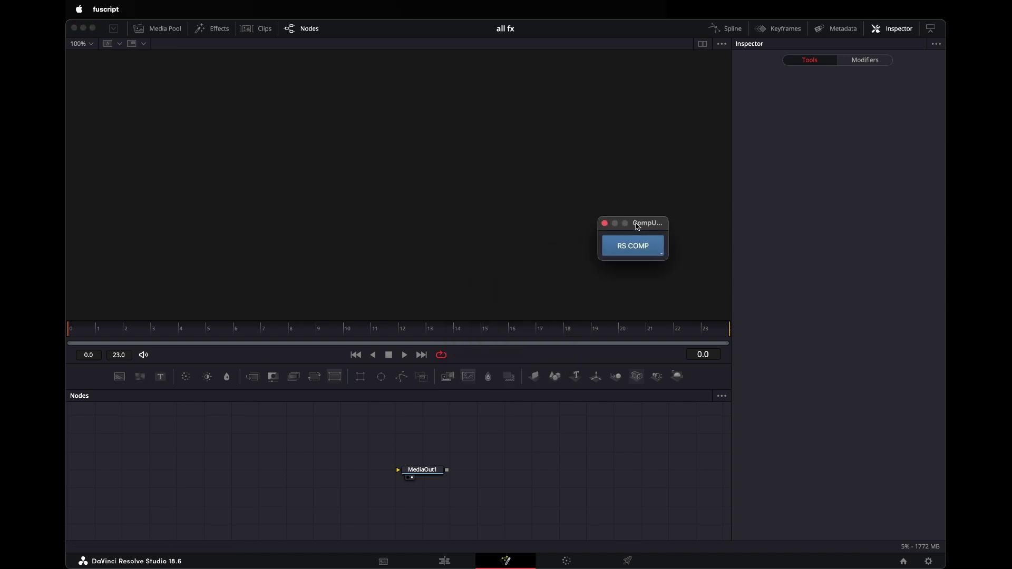
left_click(635, 250)
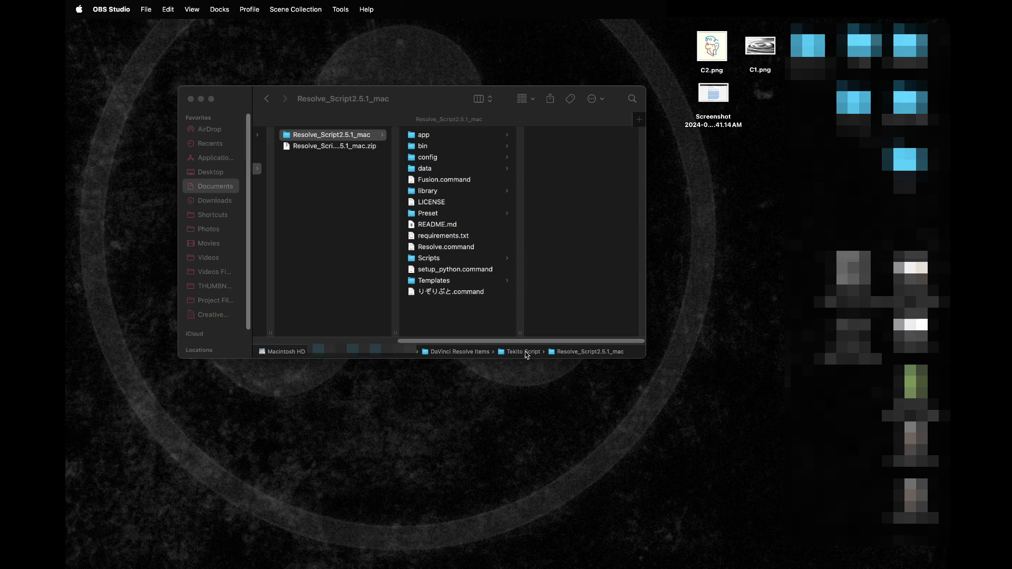
Step: Make an alias of the りぞりぶと.command script in its folder
left_click(437, 292)
left_click(441, 293)
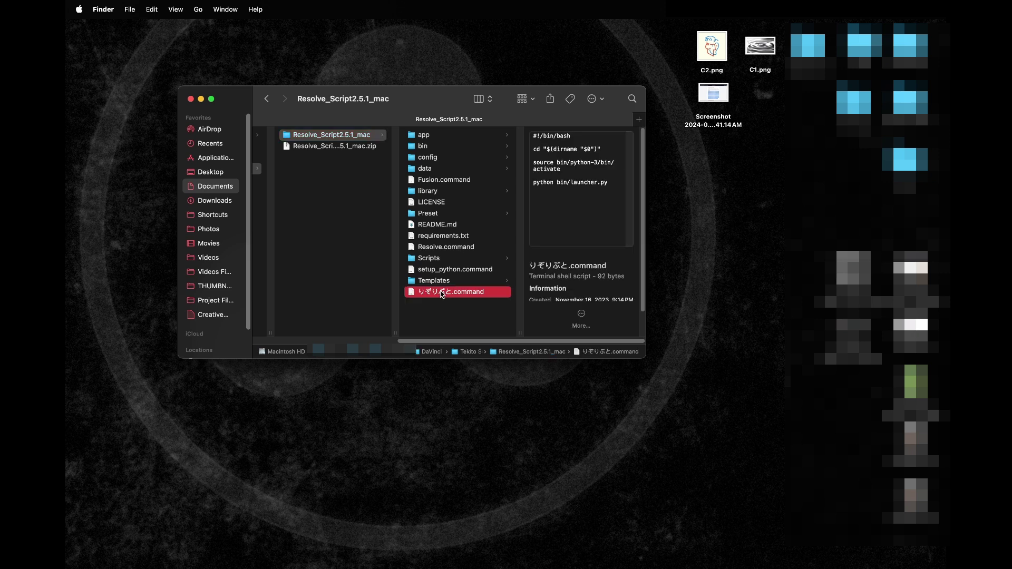
right_click(441, 294)
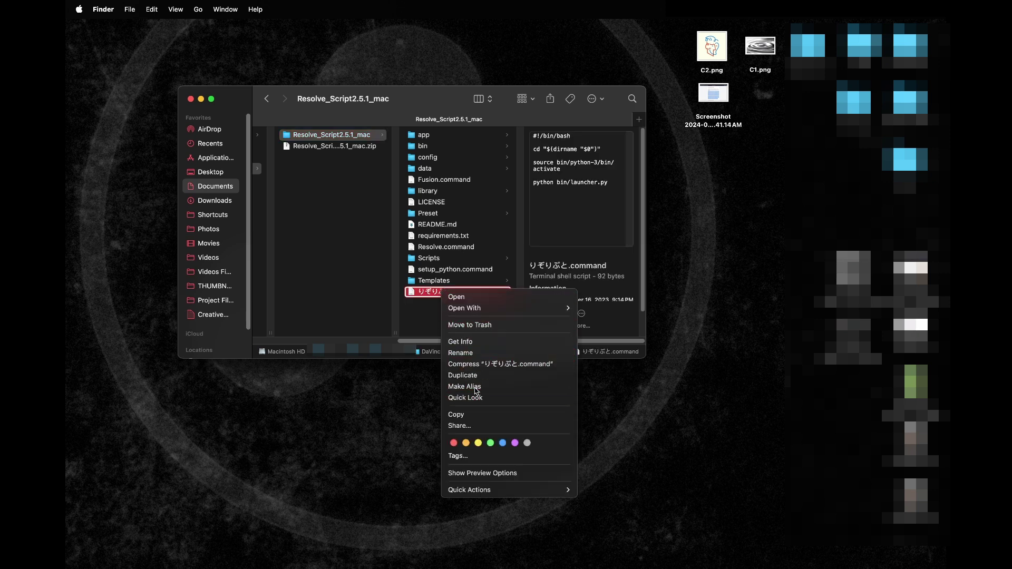
left_click(470, 386)
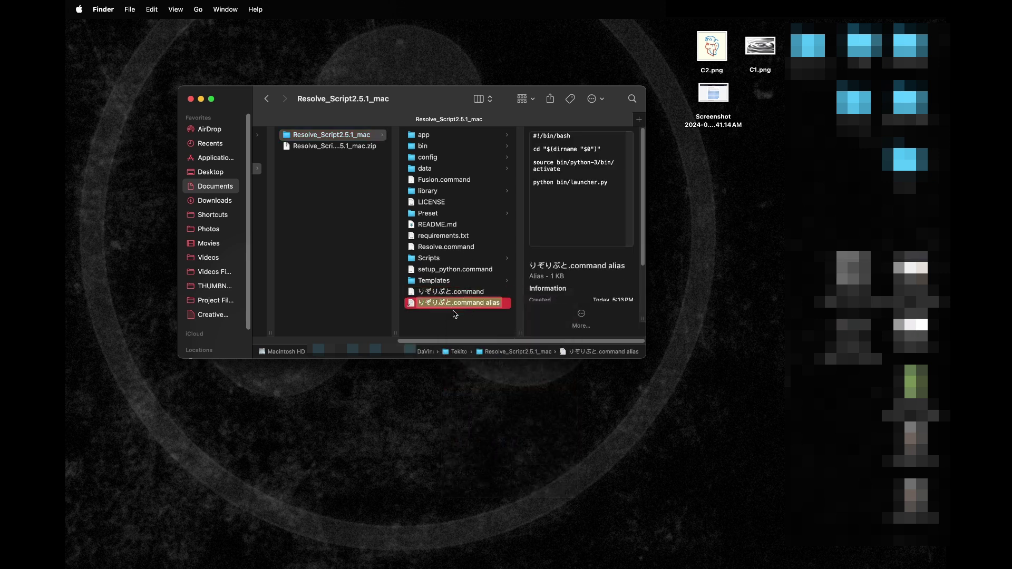
left_click(455, 314)
Step: Move the alias to the desktop's top row and close the script folder window
left_click_drag(455, 303, 732, 229)
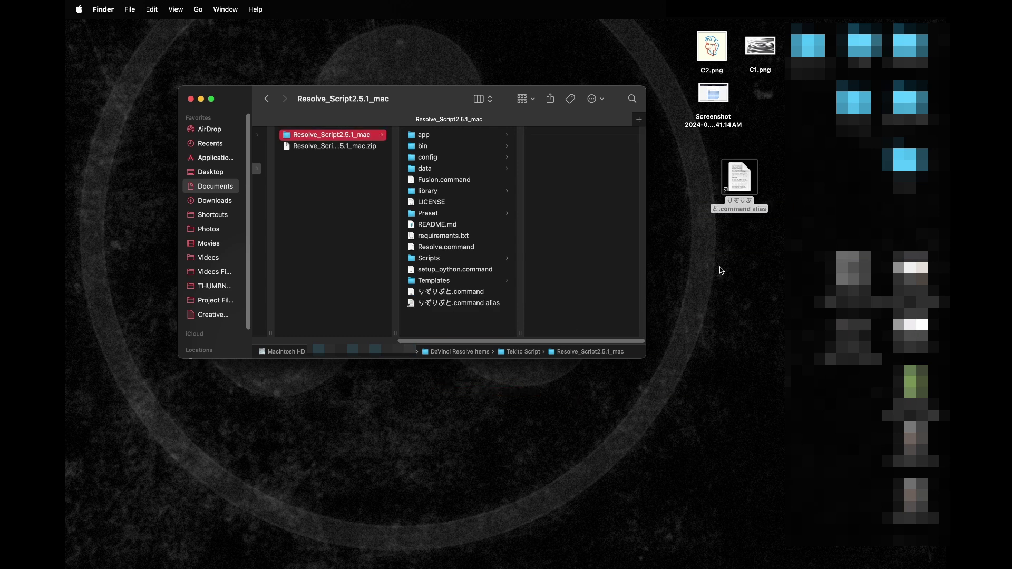
key("super+w")
left_click_drag(739, 176, 657, 44)
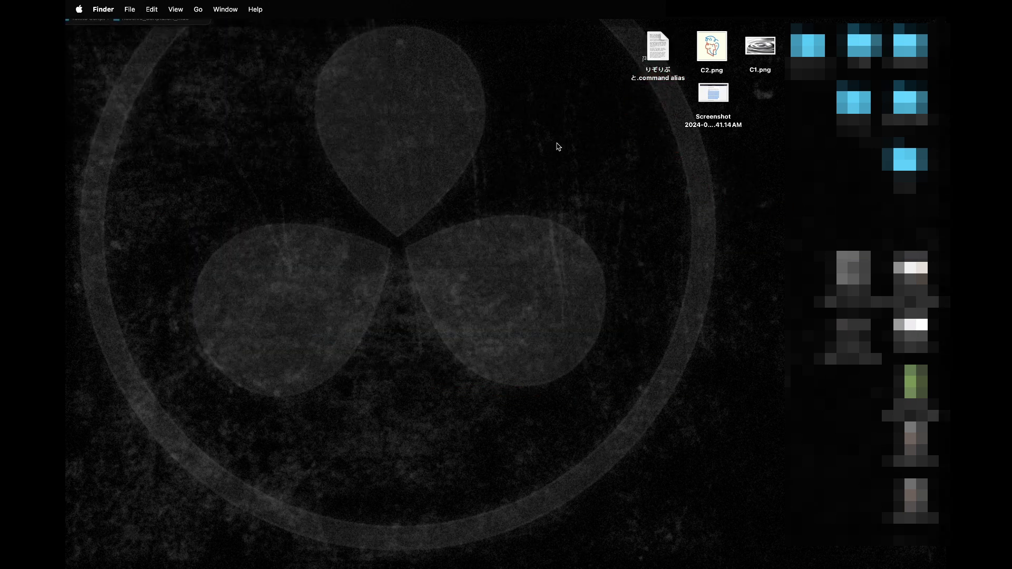